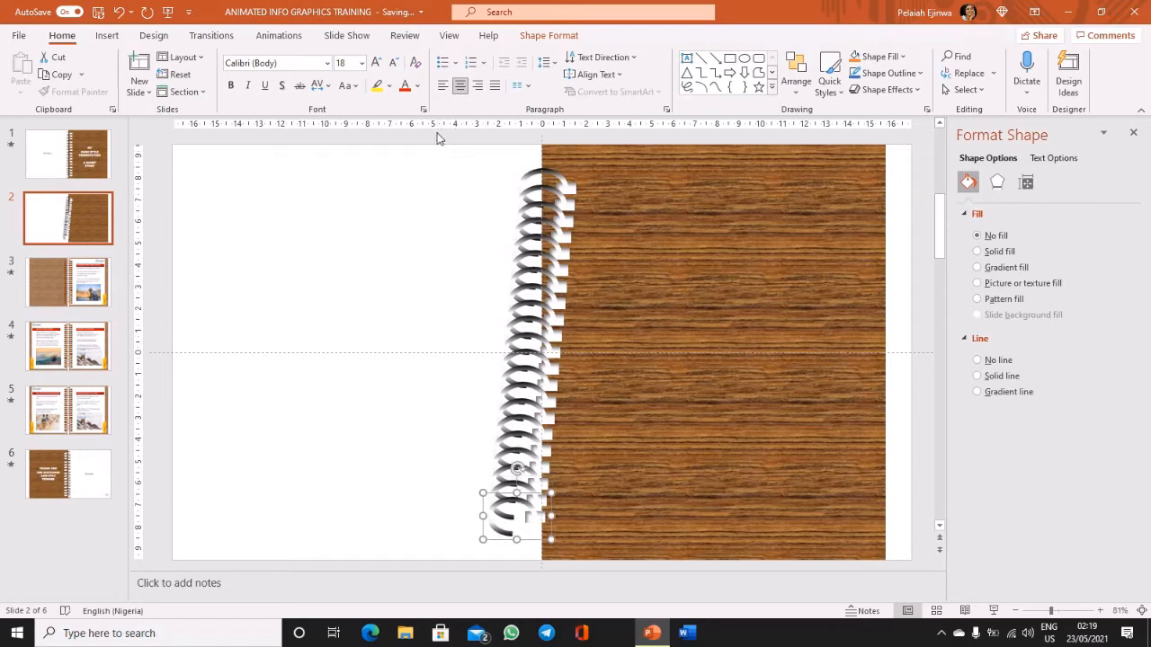
Select all the spiral binding rings on slide 2 and align them to a common horizontal center
left_click(75, 12)
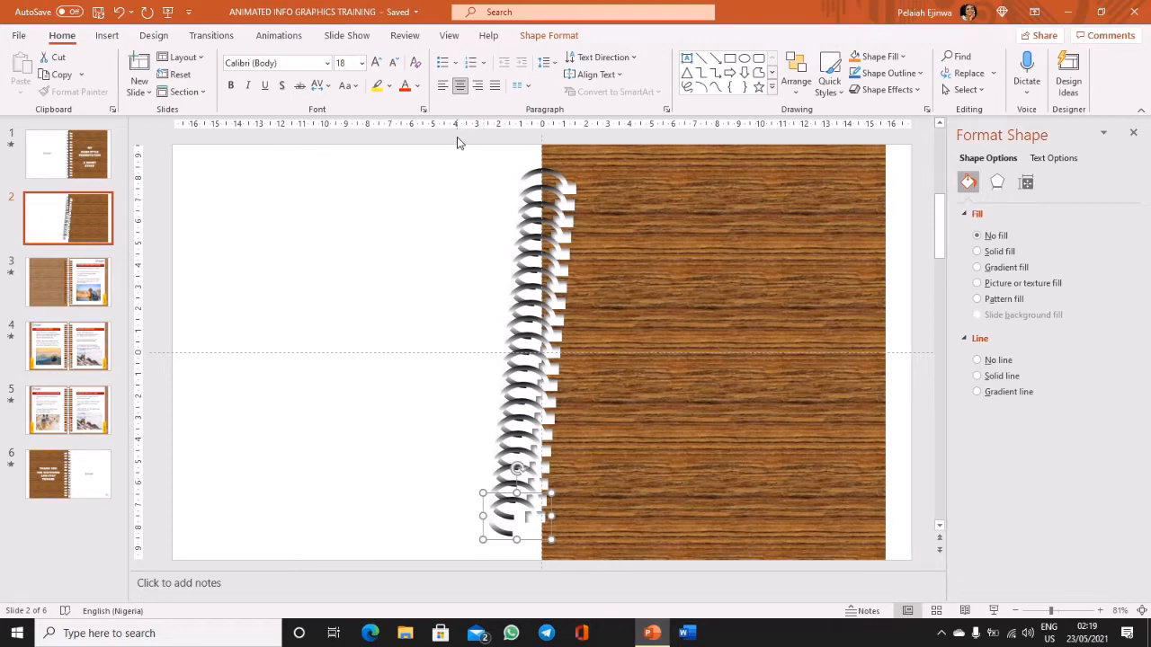
left_click_drag(457, 136, 617, 560)
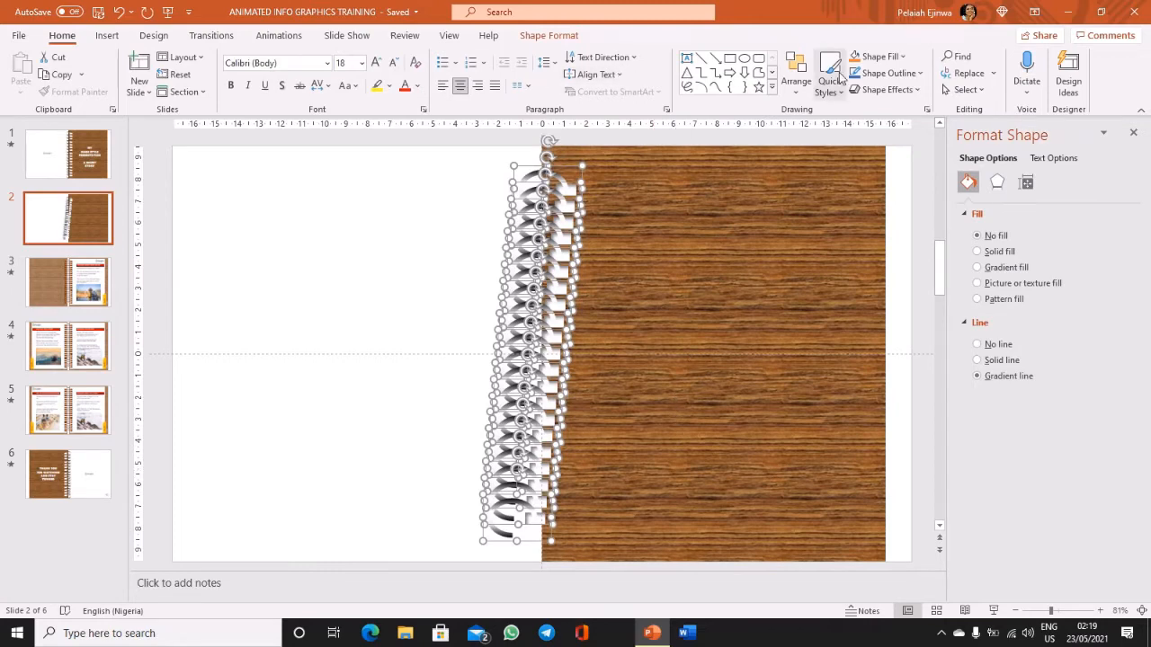
left_click(799, 90)
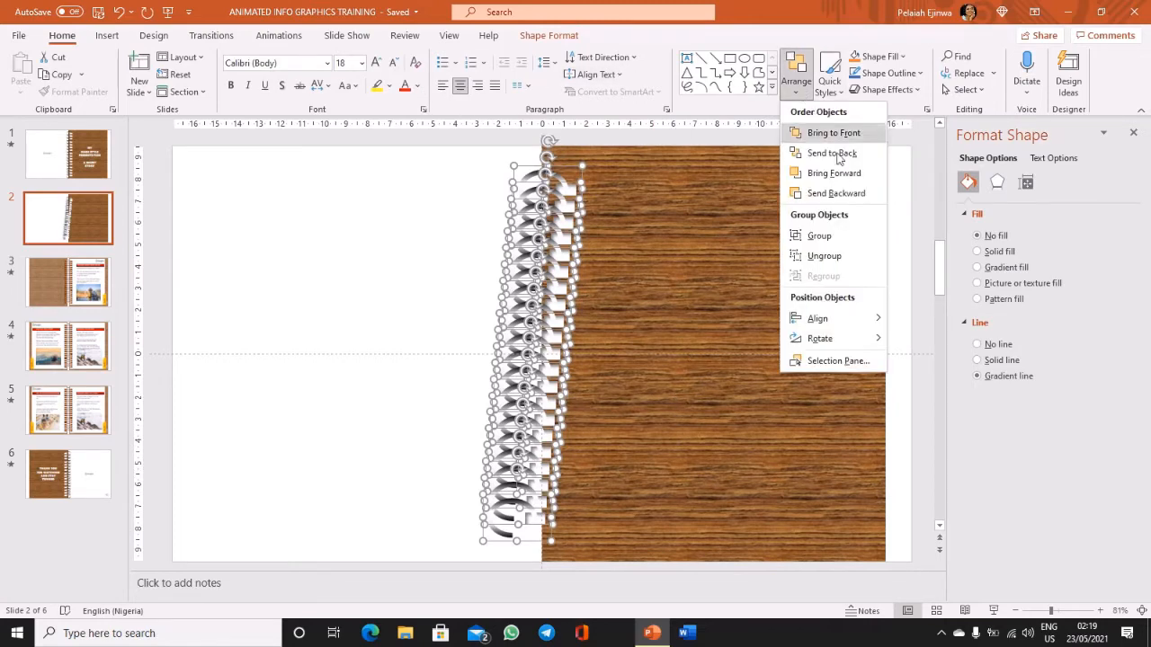
mouse_move(875, 325)
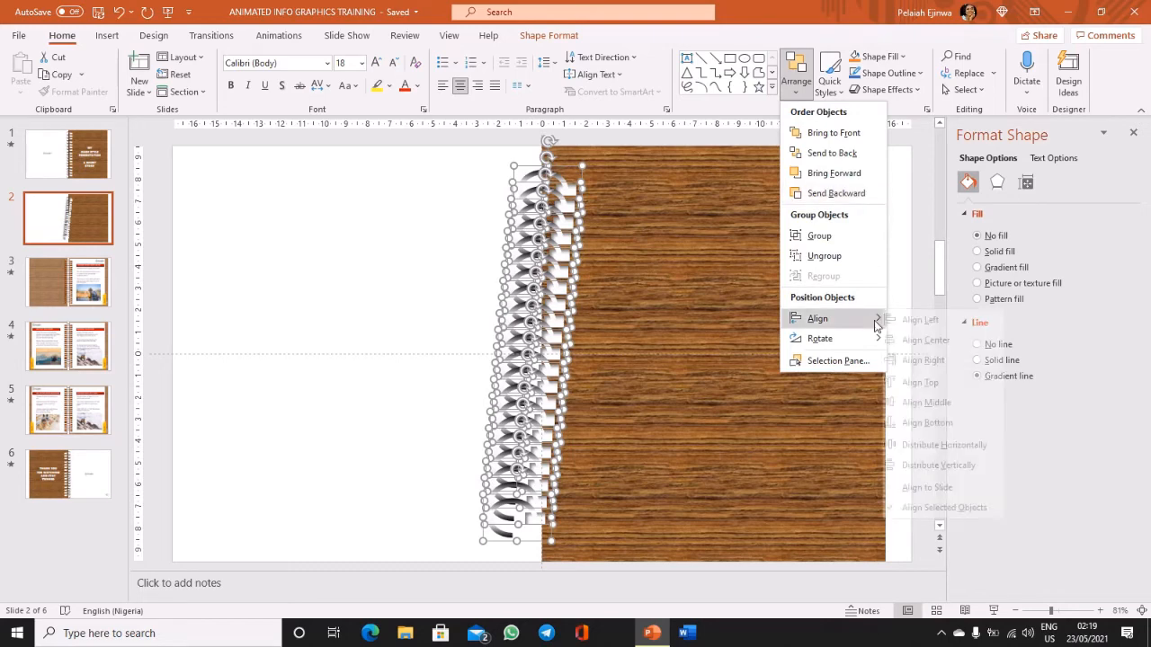
left_click(933, 343)
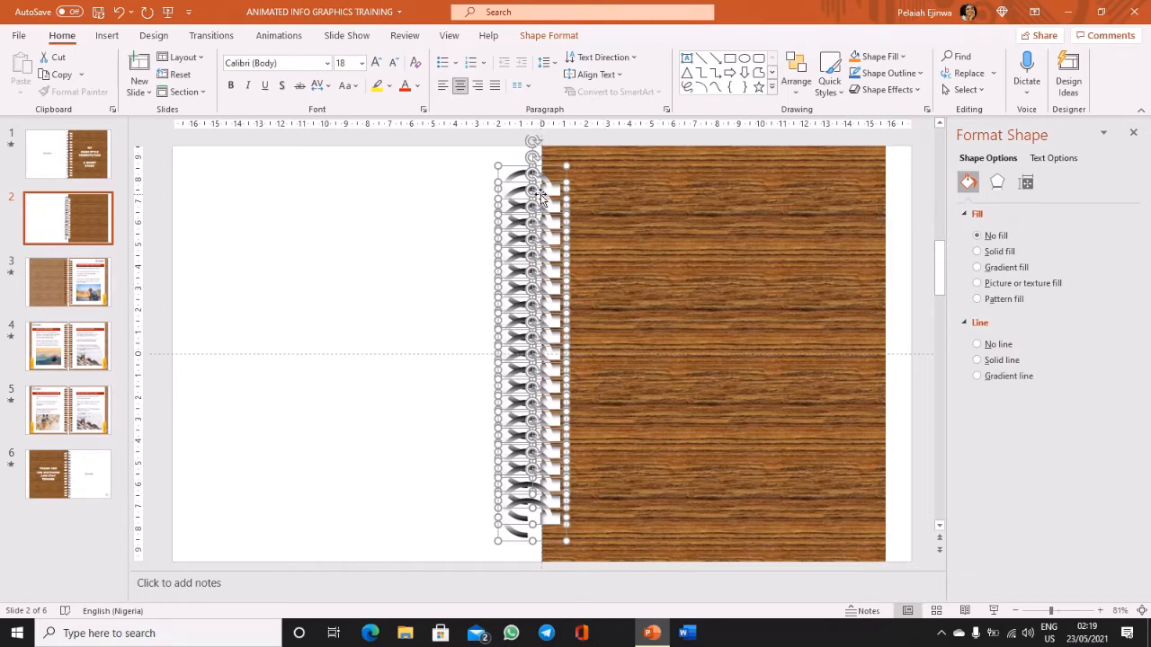
Shift the aligned rings to the right until they straddle the inner edge of the wooden cover, then deselect them
key("Right")
key("Right")
key("Right")
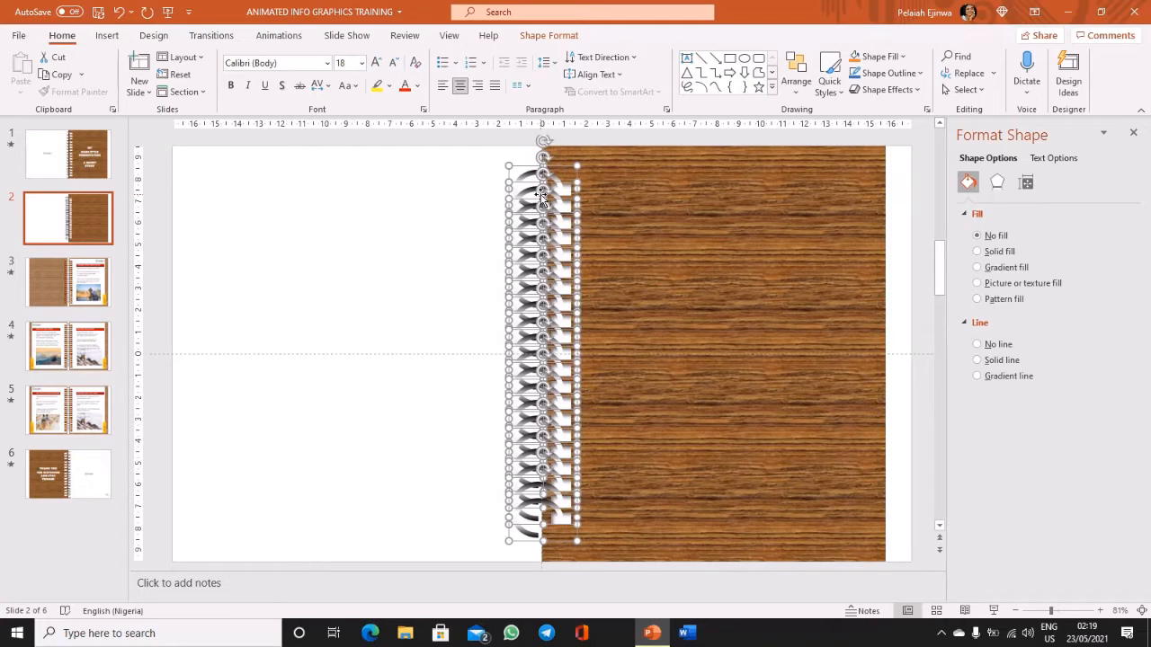
key("Right")
key("Right")
key("Right")
key("Right")
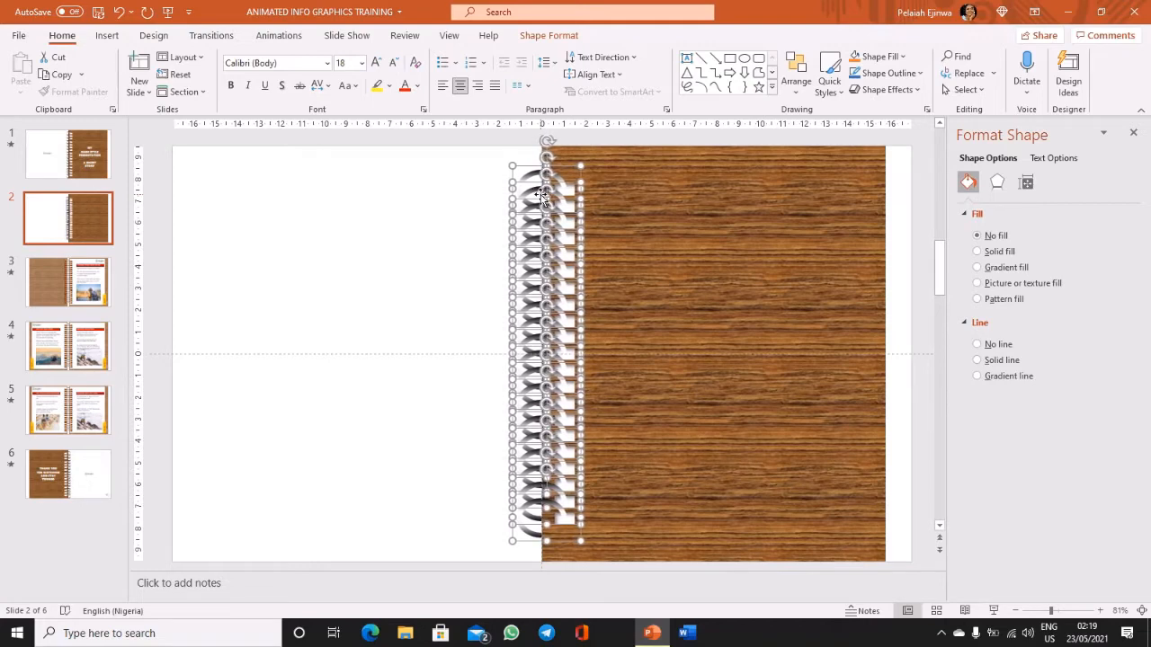
key("Right")
key("Right")
key("Right")
key("Right")
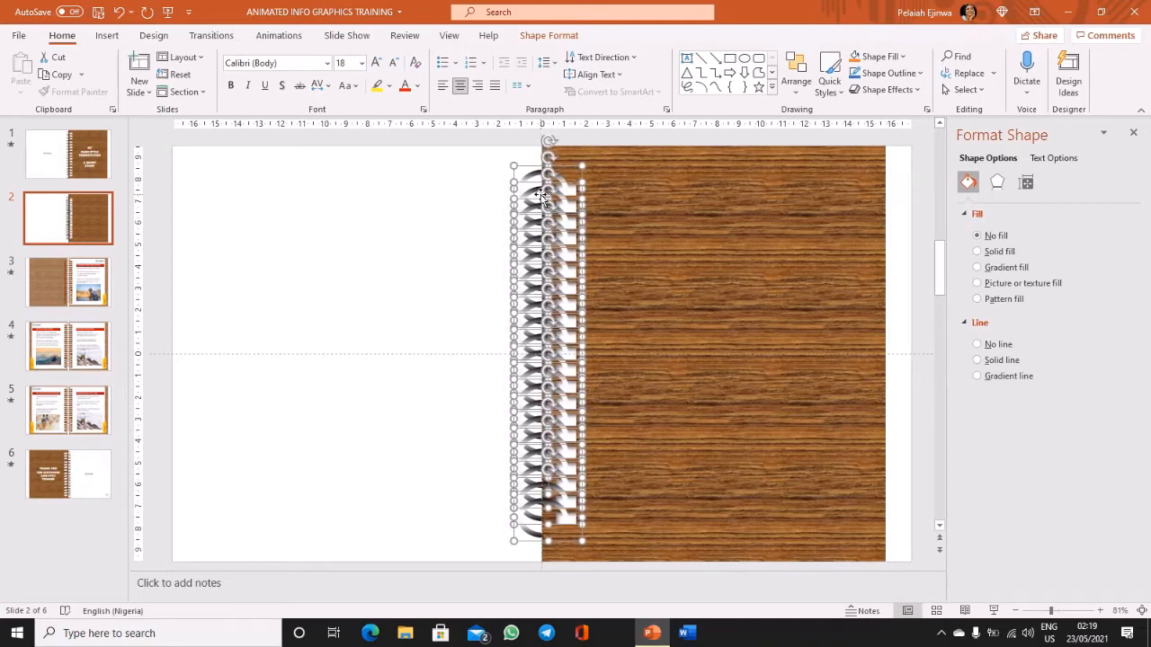
key("Left")
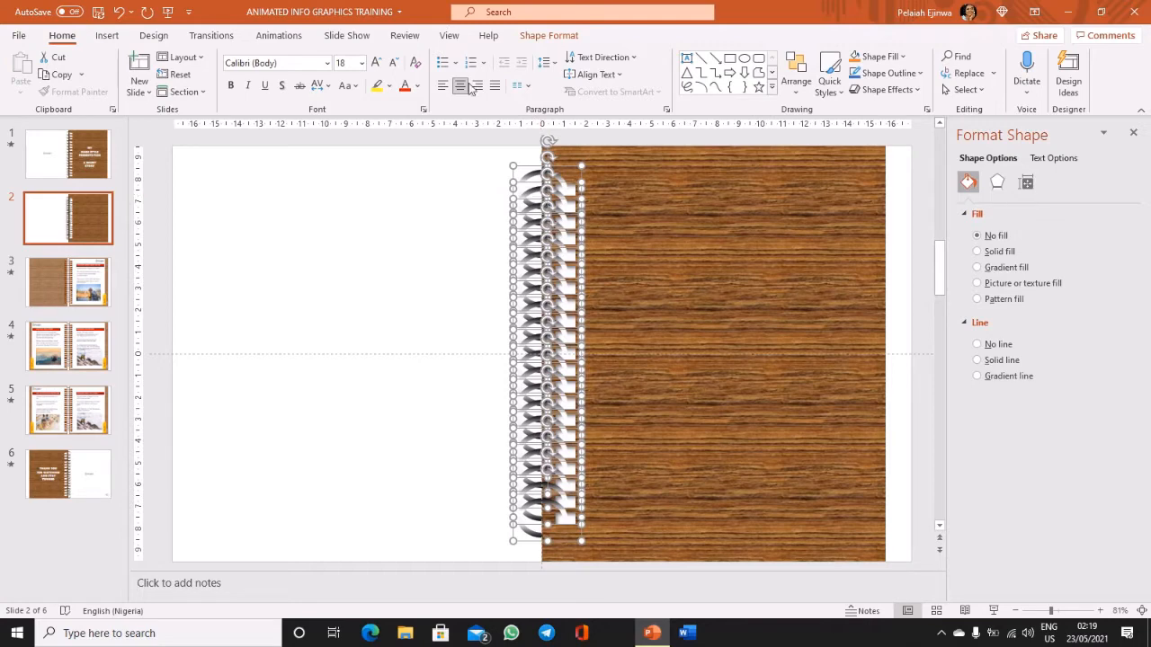
left_click(583, 138)
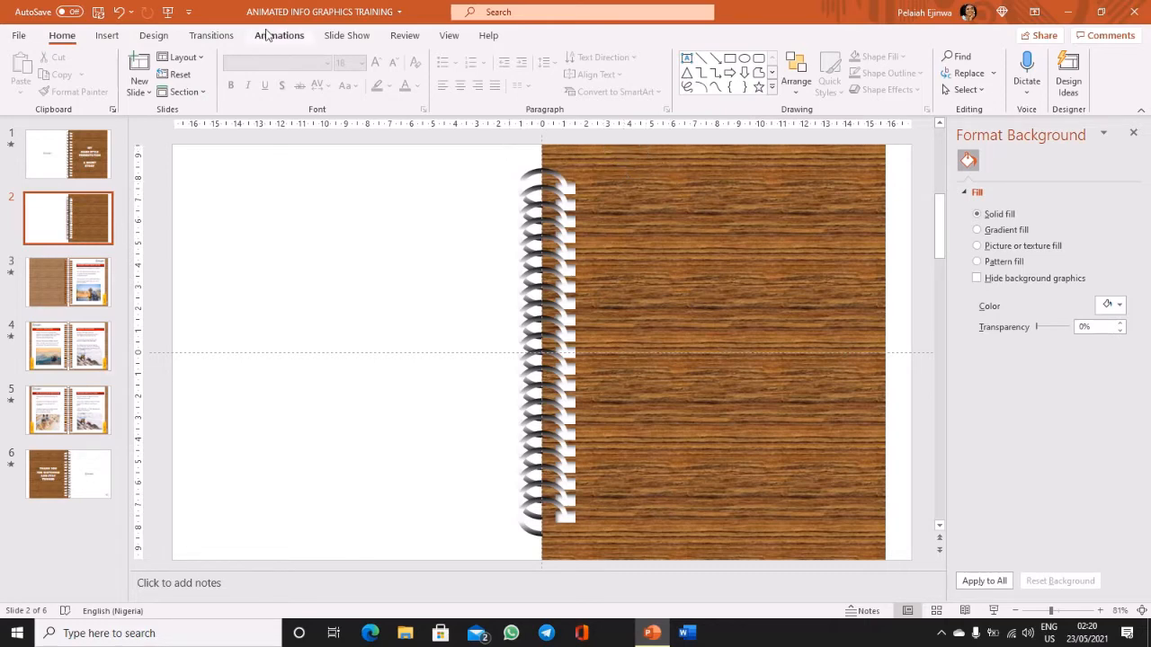
Add a text box on the wooden cover reading "MY BOOKSTYLE" with "PRESENTATION" on the second line
left_click(107, 35)
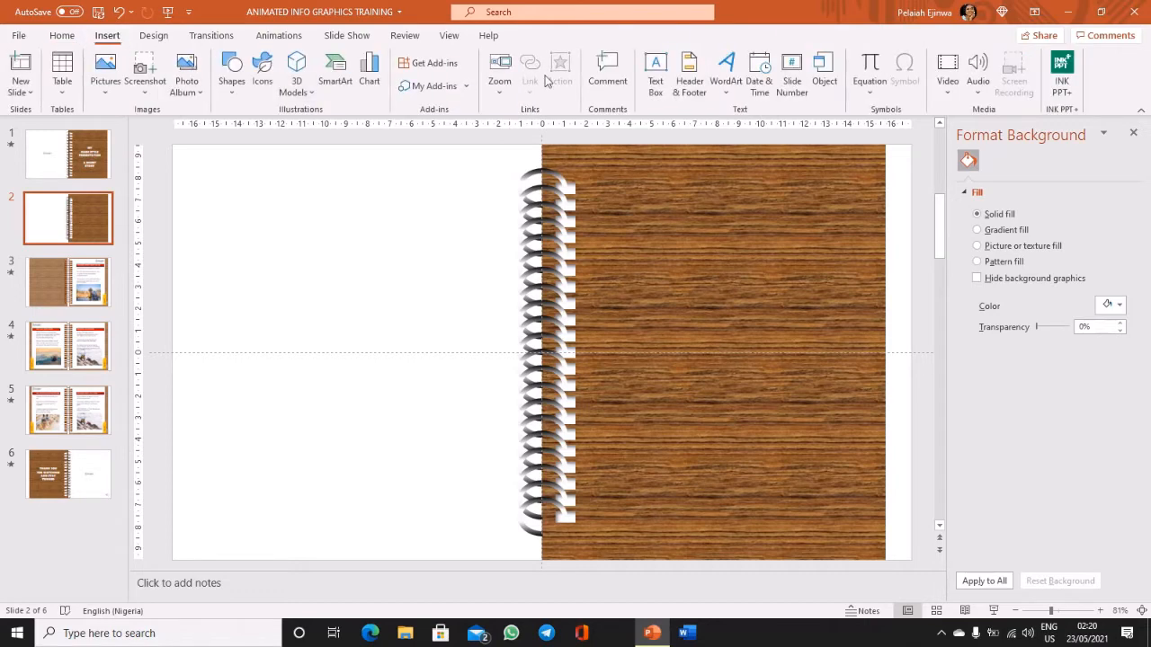
left_click(654, 72)
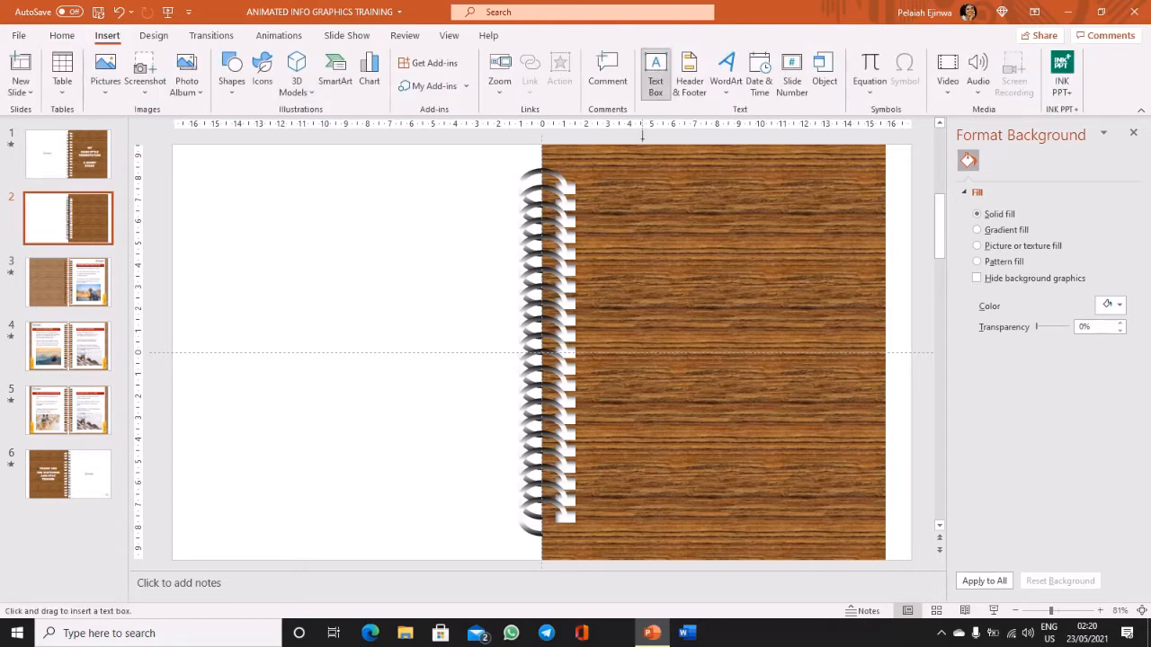
left_click_drag(617, 252, 836, 425)
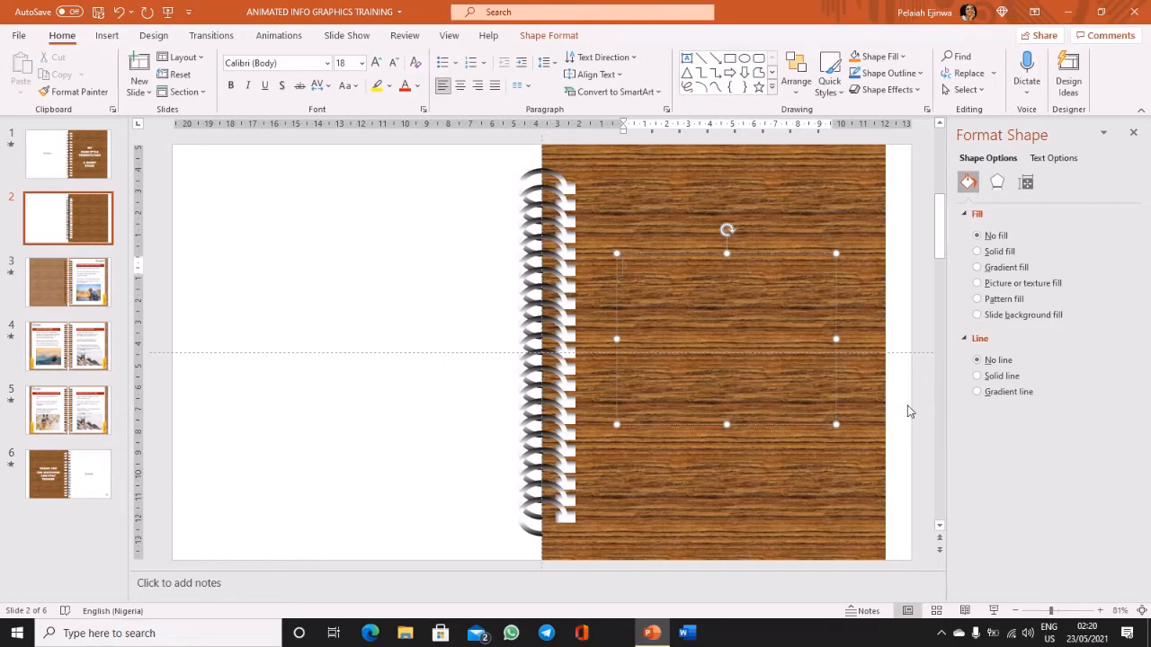
type("MY B")
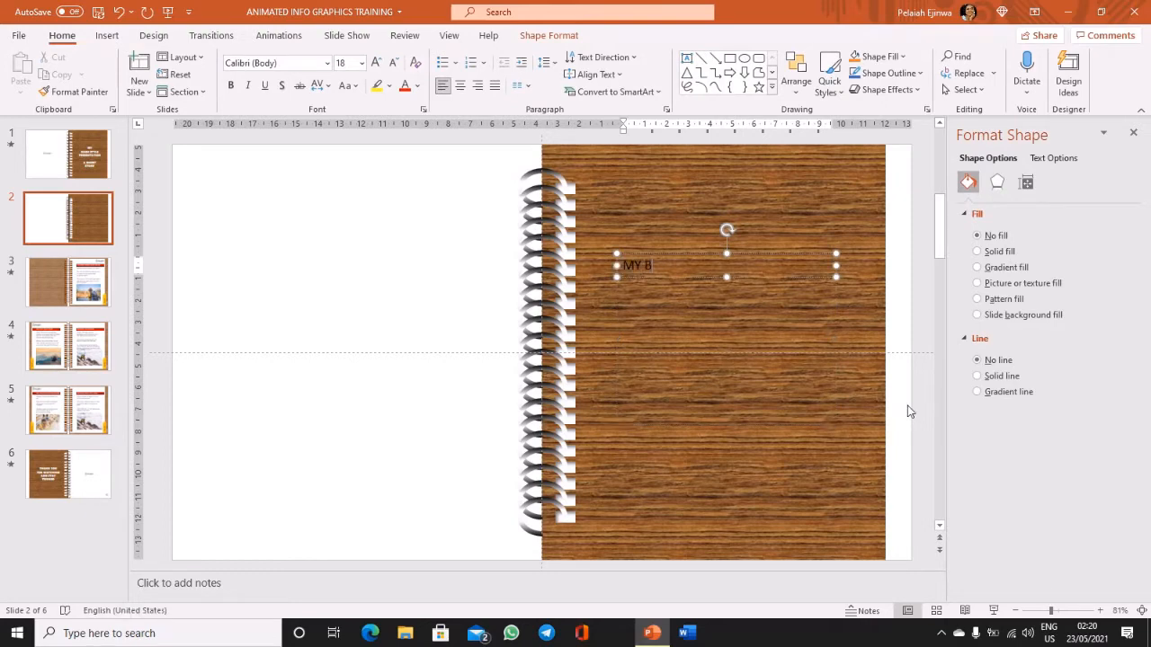
type("OOKSTYLE")
key("Return")
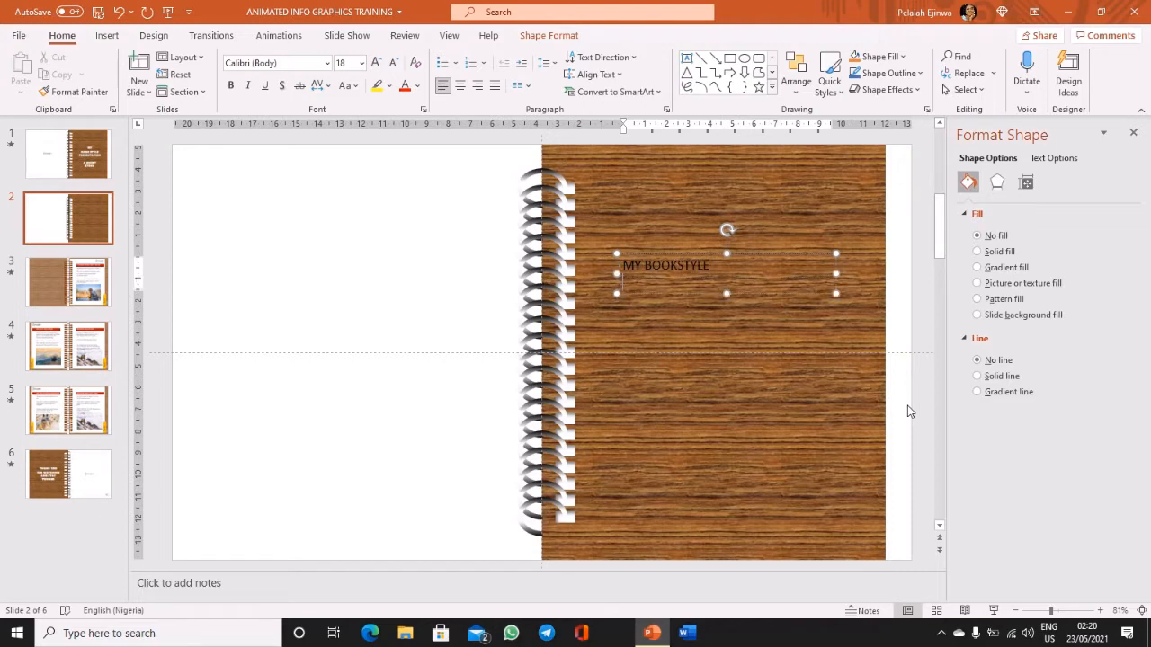
type("PRESENTATION")
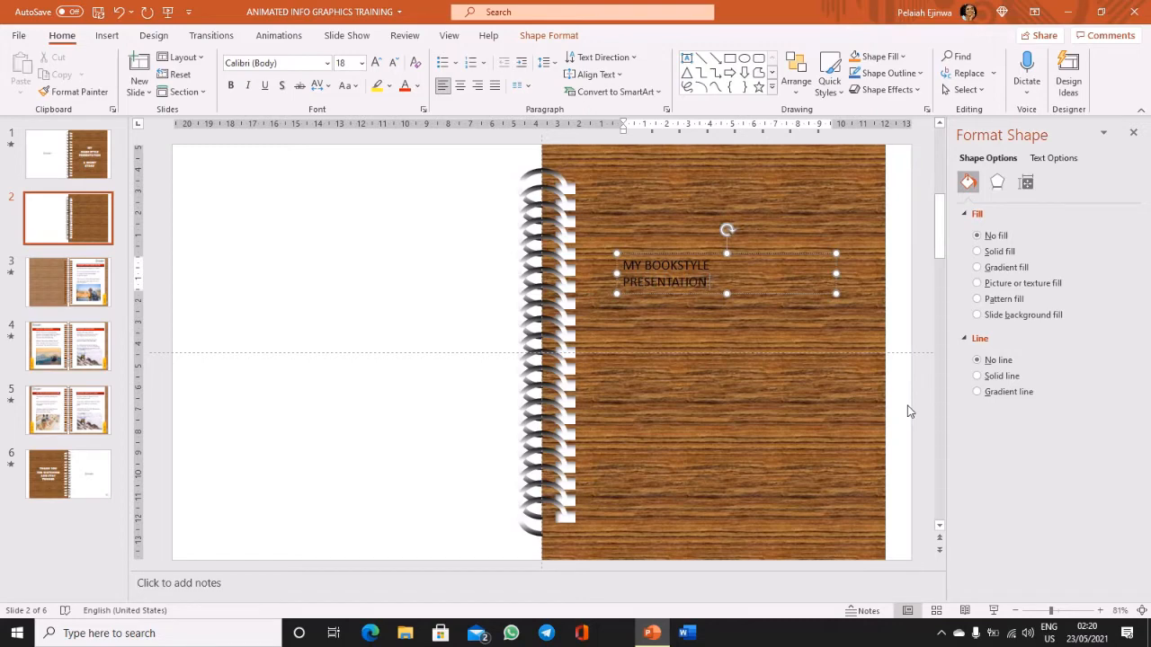
Add the lines "A SHORT" and "STORY" to the cover text box, separated from the title by a blank line
key("Return")
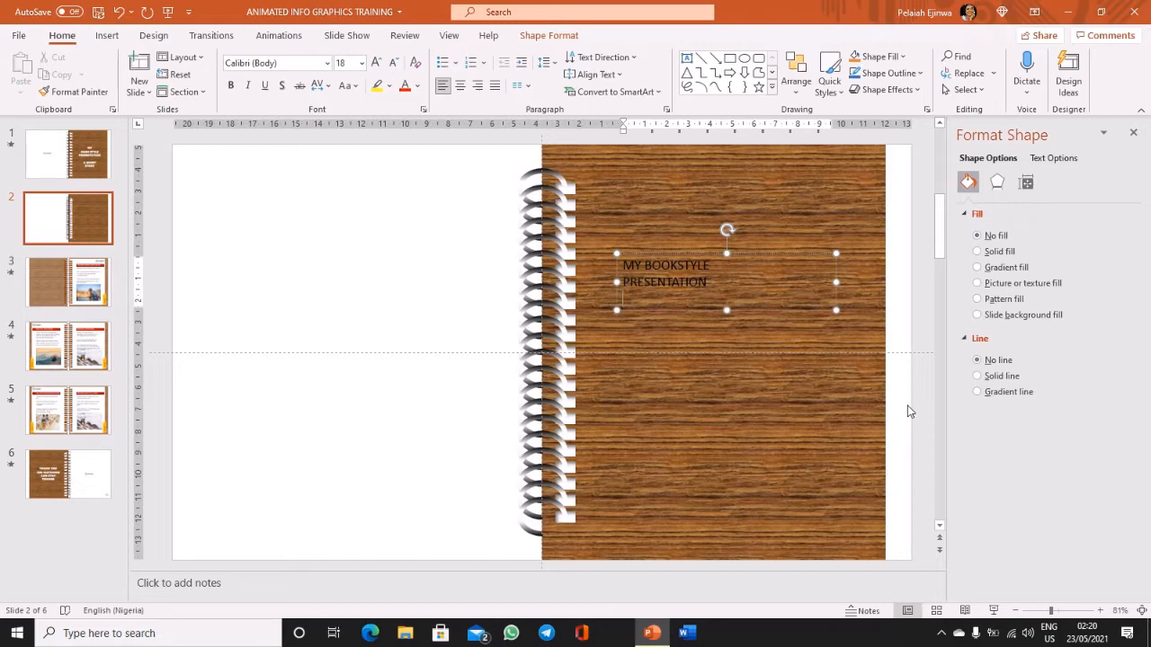
key("Return")
type("A SHOR")
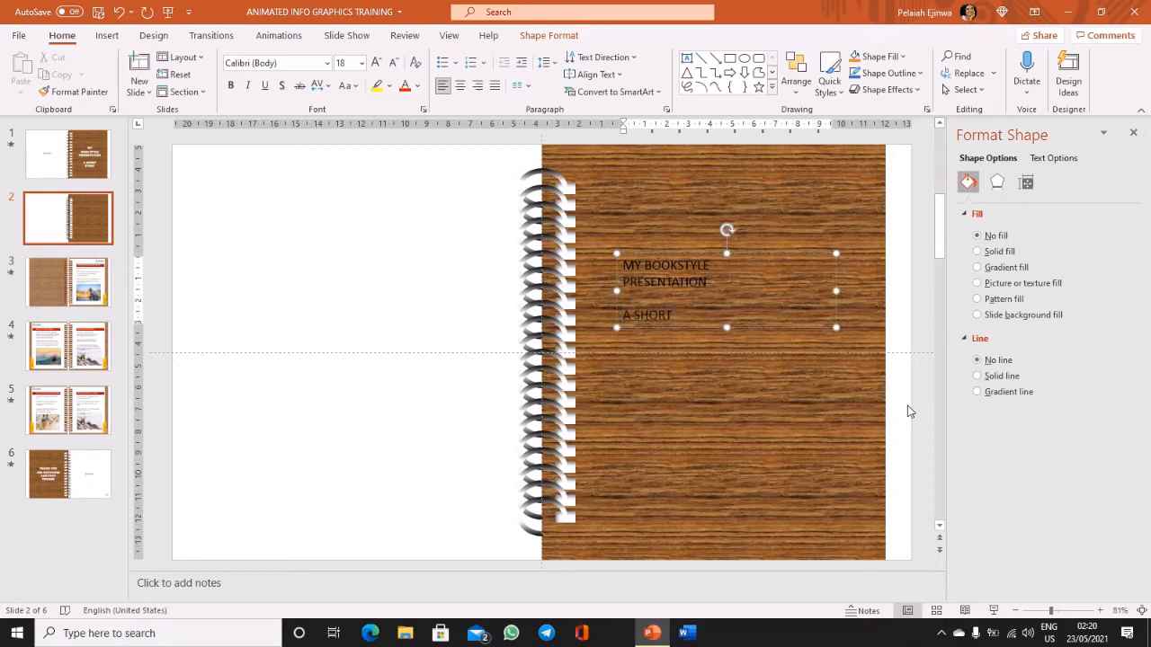
type("T")
key("Return")
type("STORY")
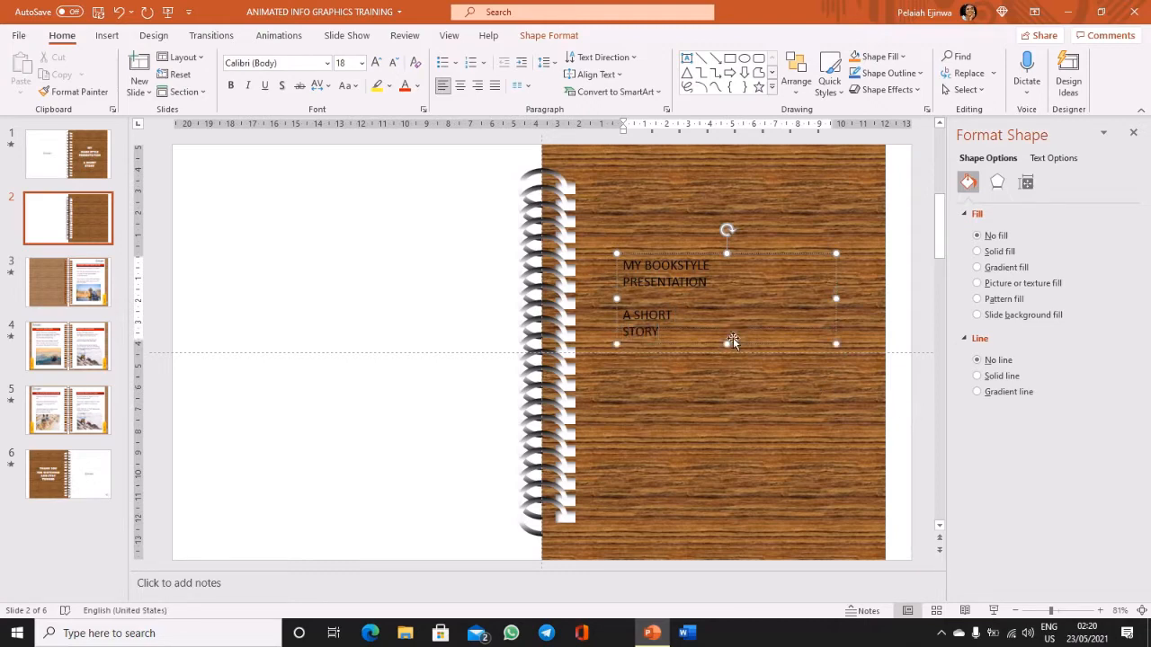
Center all the cover text and format it in Arial Black at size 28
left_click_drag(662, 334, 619, 264)
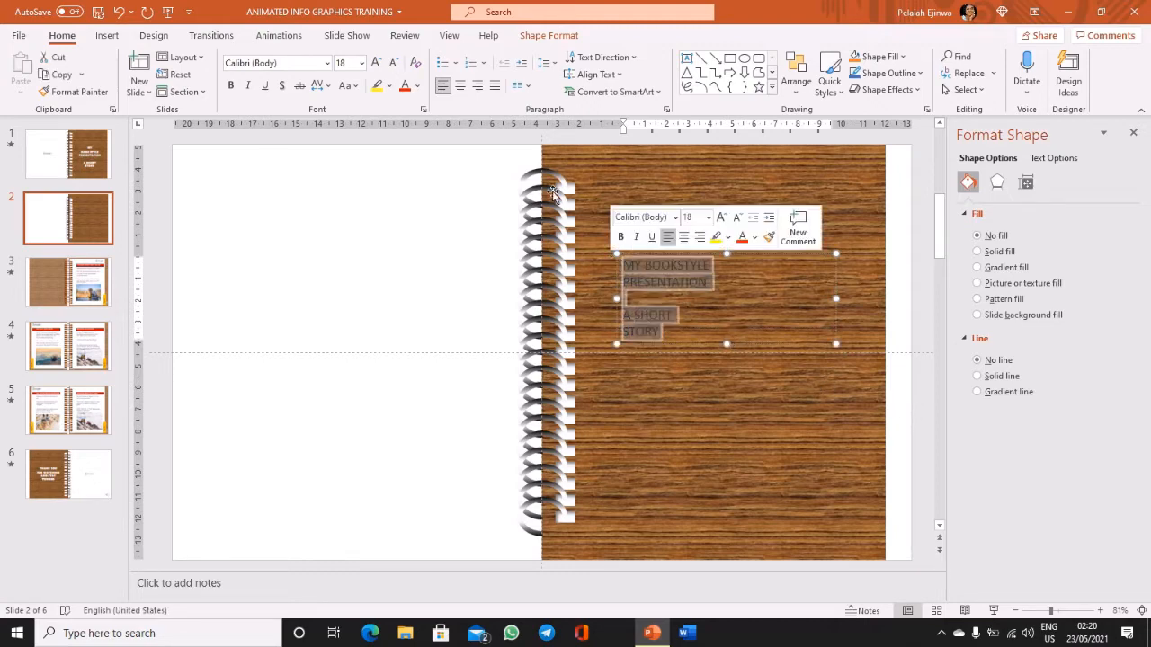
left_click(460, 87)
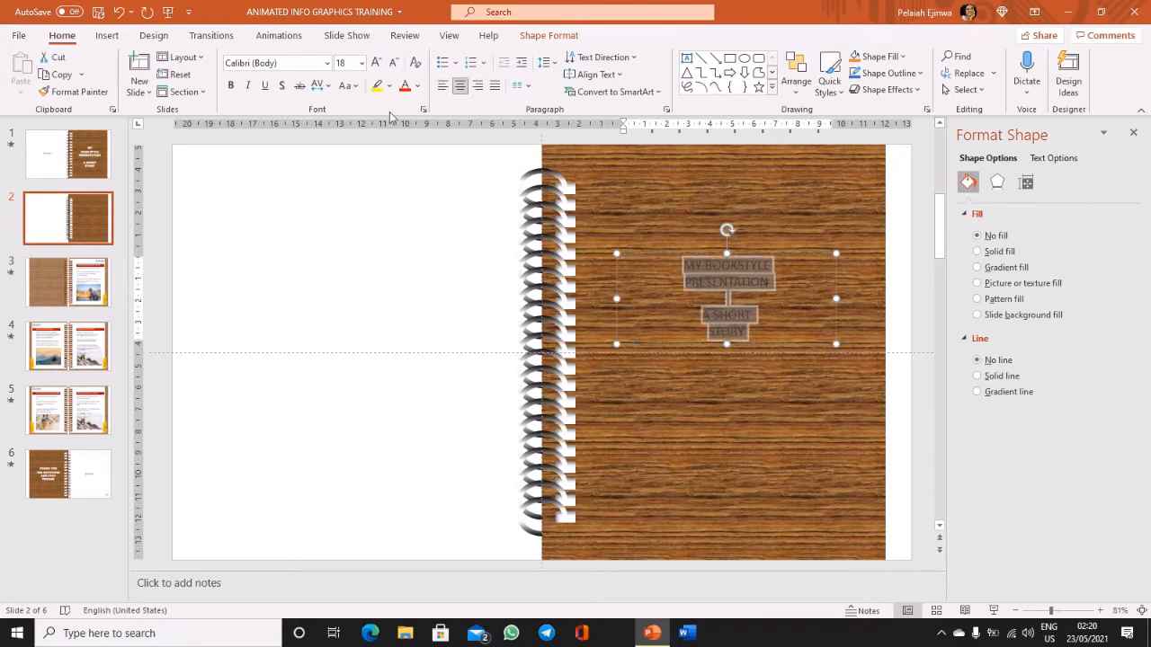
left_click(325, 63)
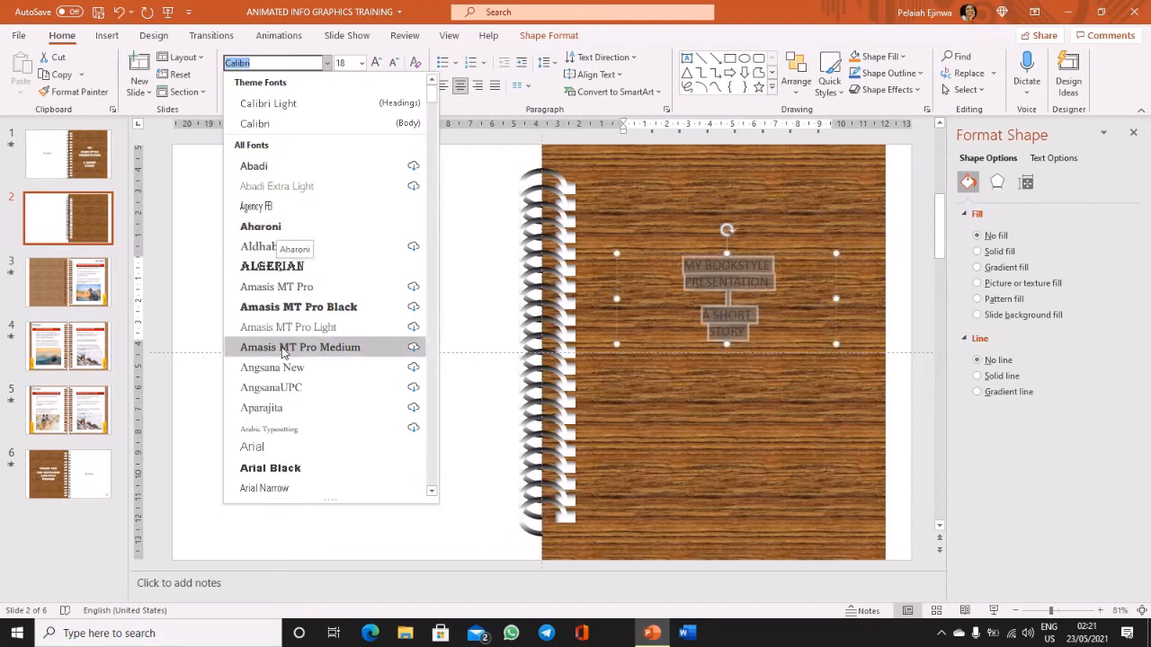
left_click(274, 468)
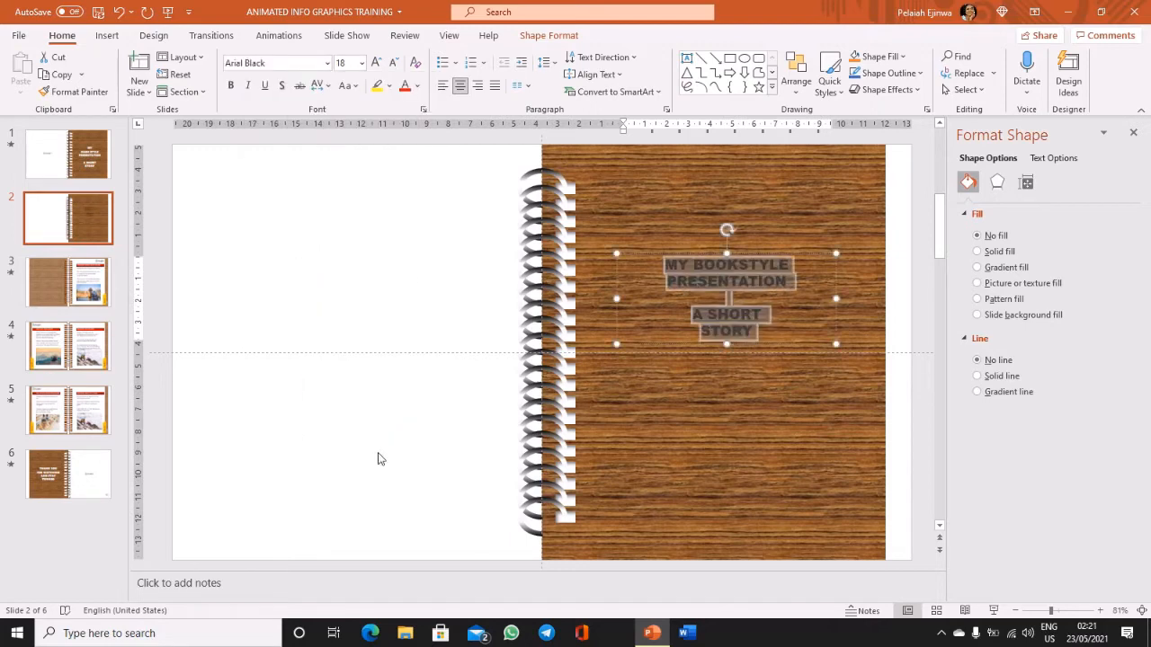
left_click(361, 63)
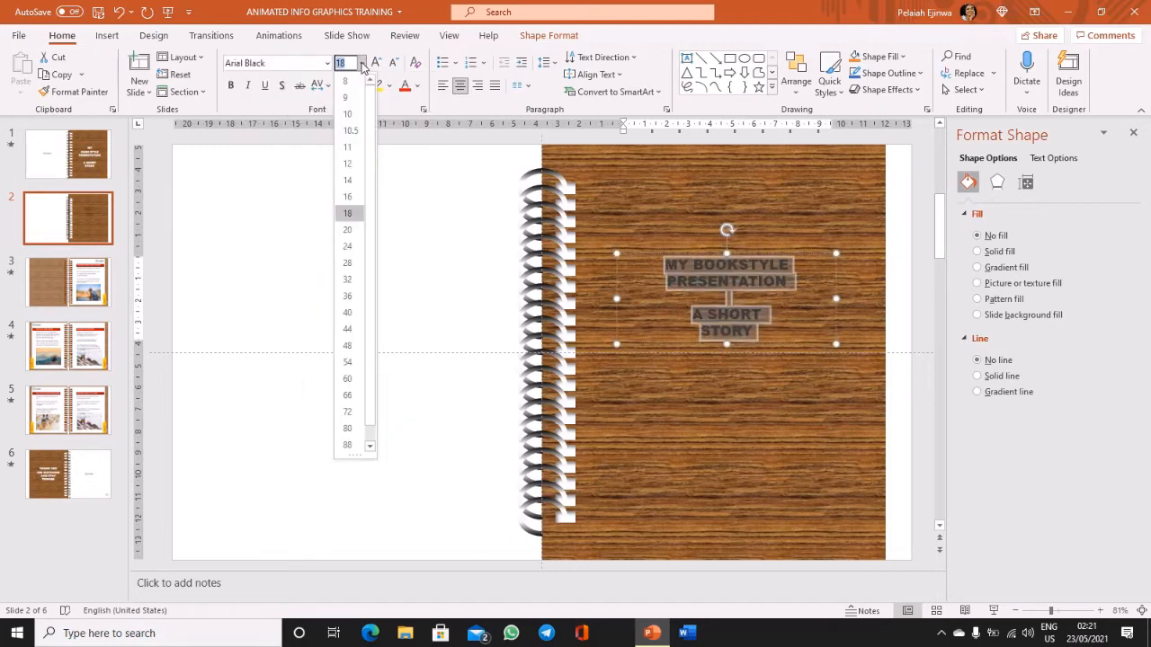
left_click(348, 263)
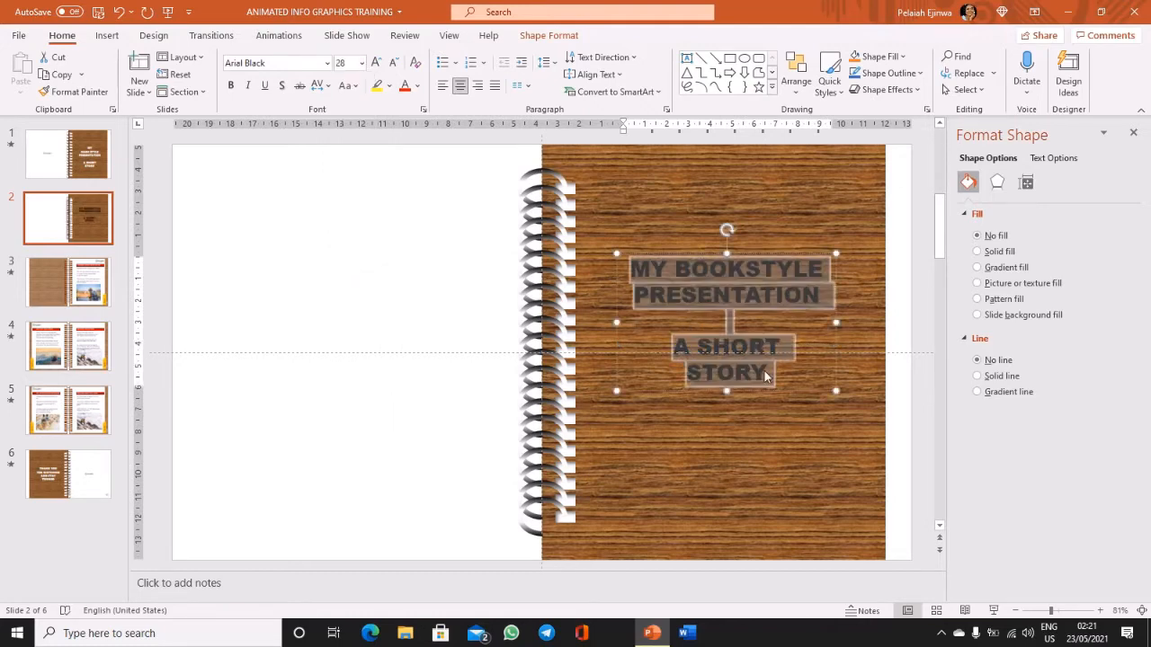
Move the cover text box slightly lower on the wooden cover
left_click(679, 404)
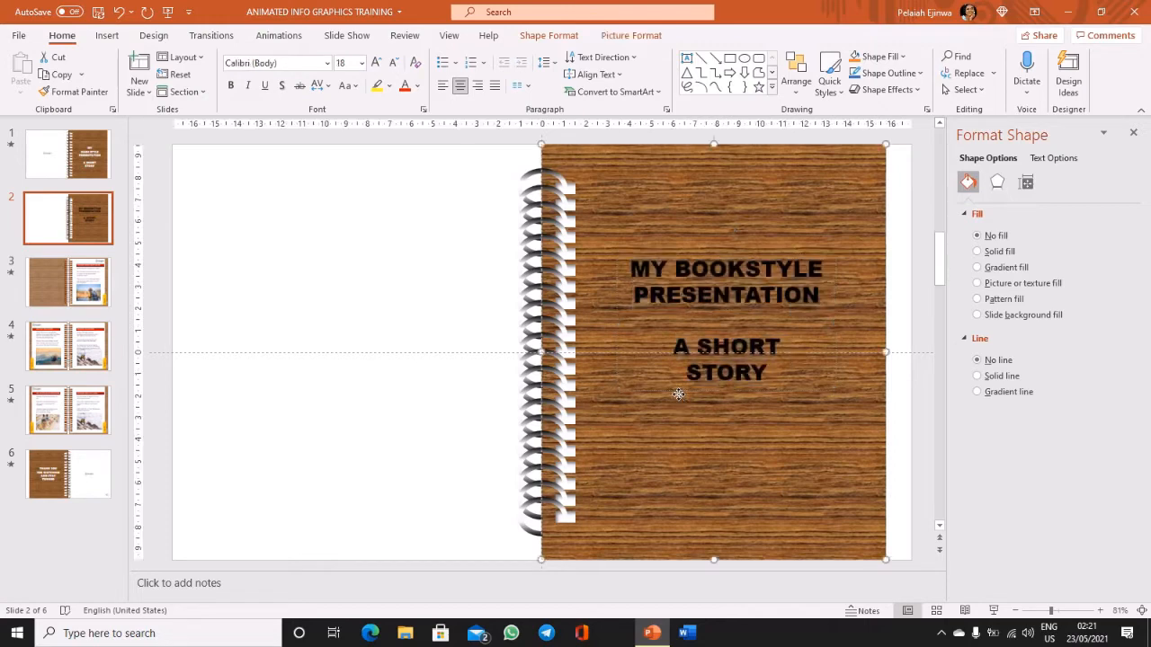
key("ctrl+z")
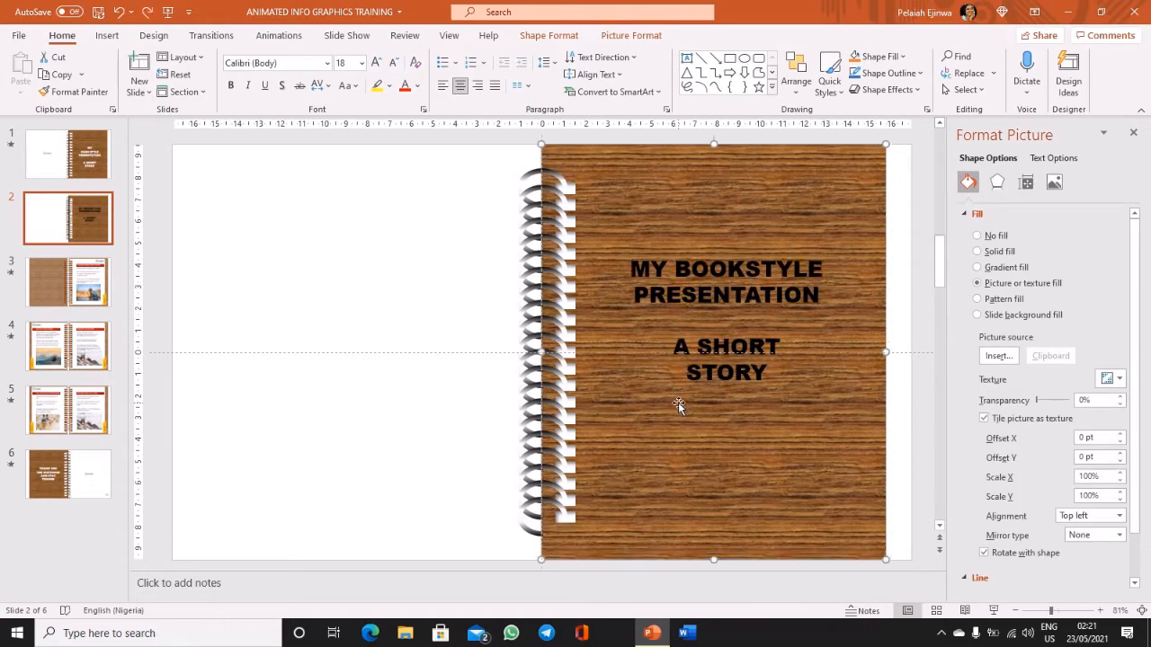
left_click(685, 321)
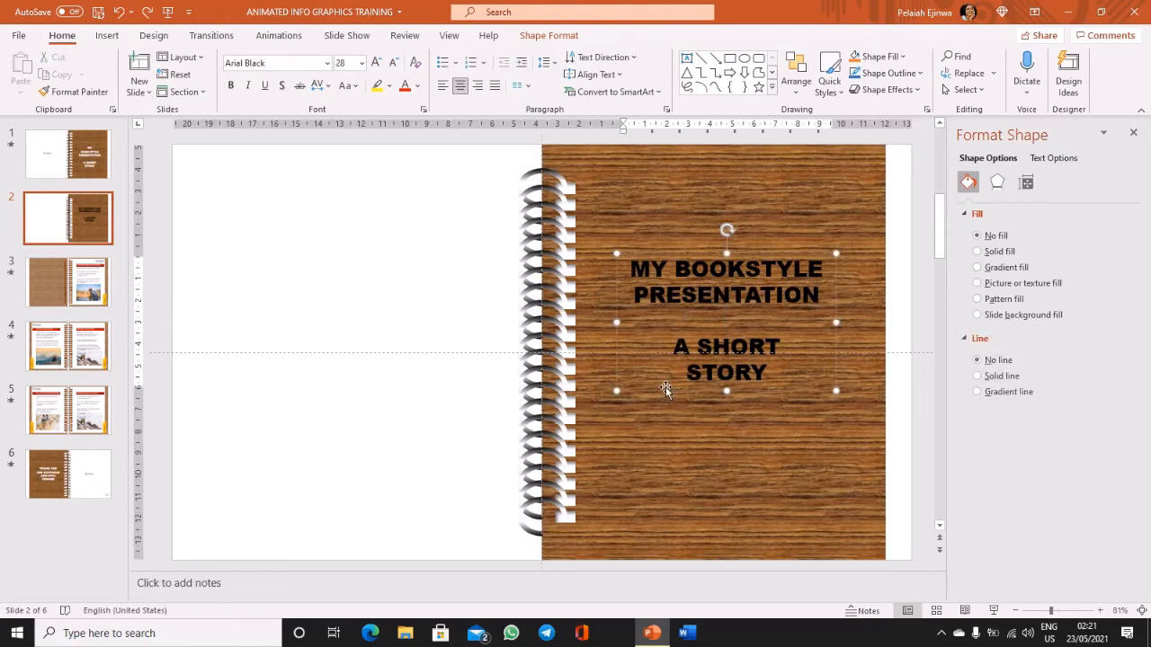
left_click_drag(662, 385, 662, 409)
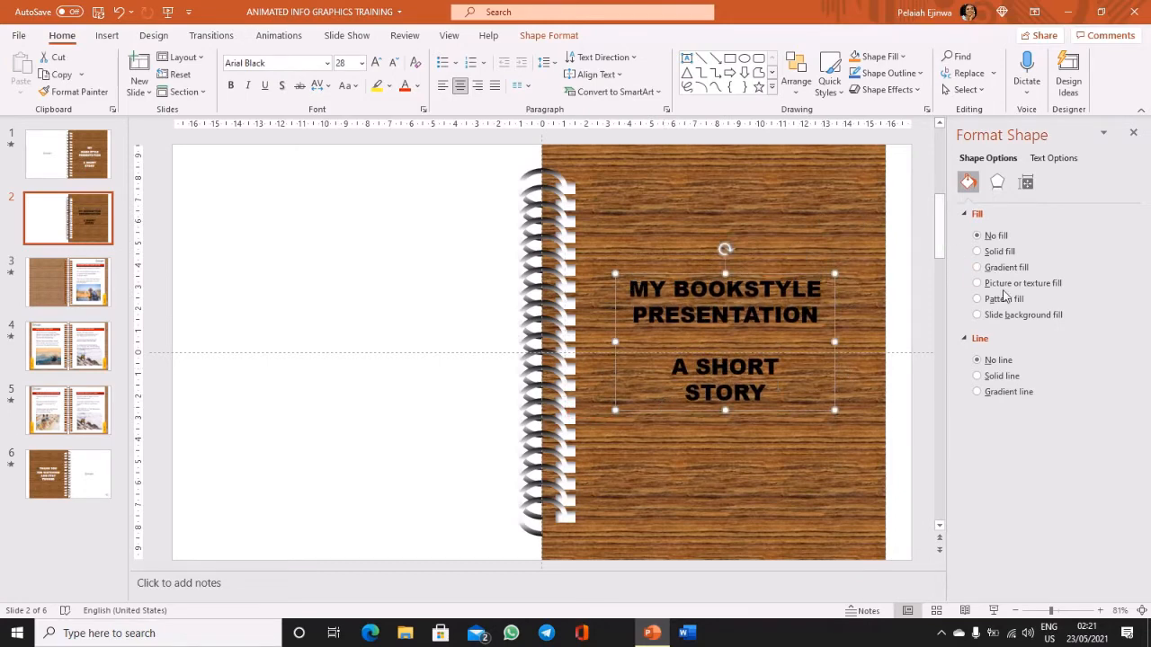
Change the font color of the cover text to white, leaving the text box without a fill
left_click(979, 252)
key("ctrl+z")
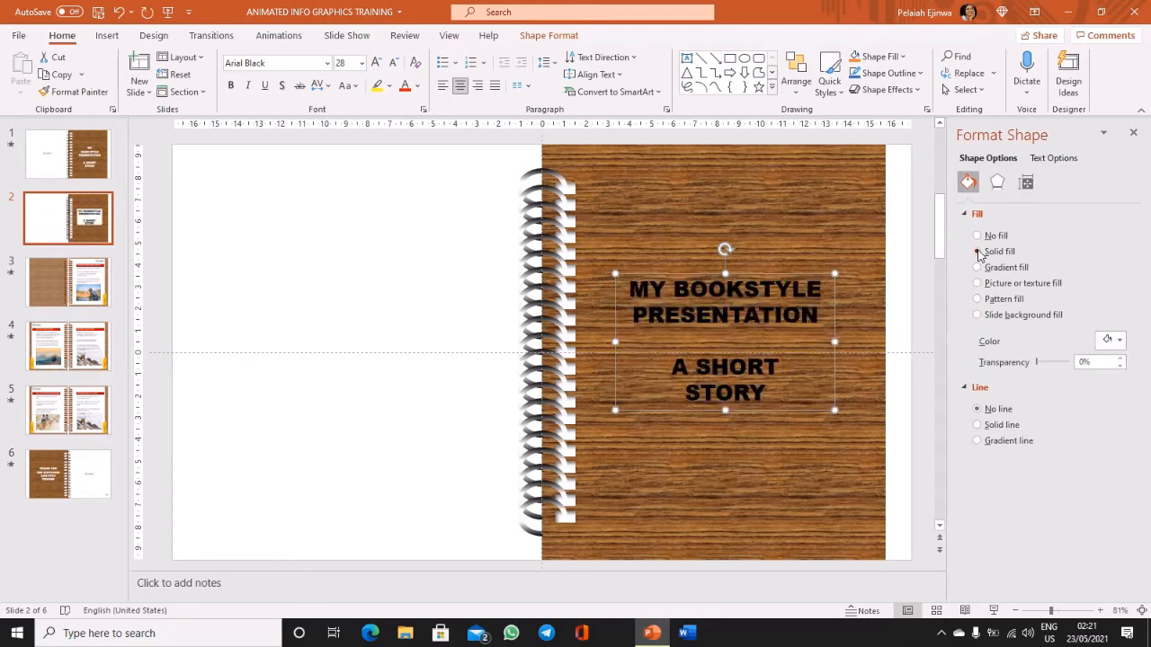
left_click(417, 86)
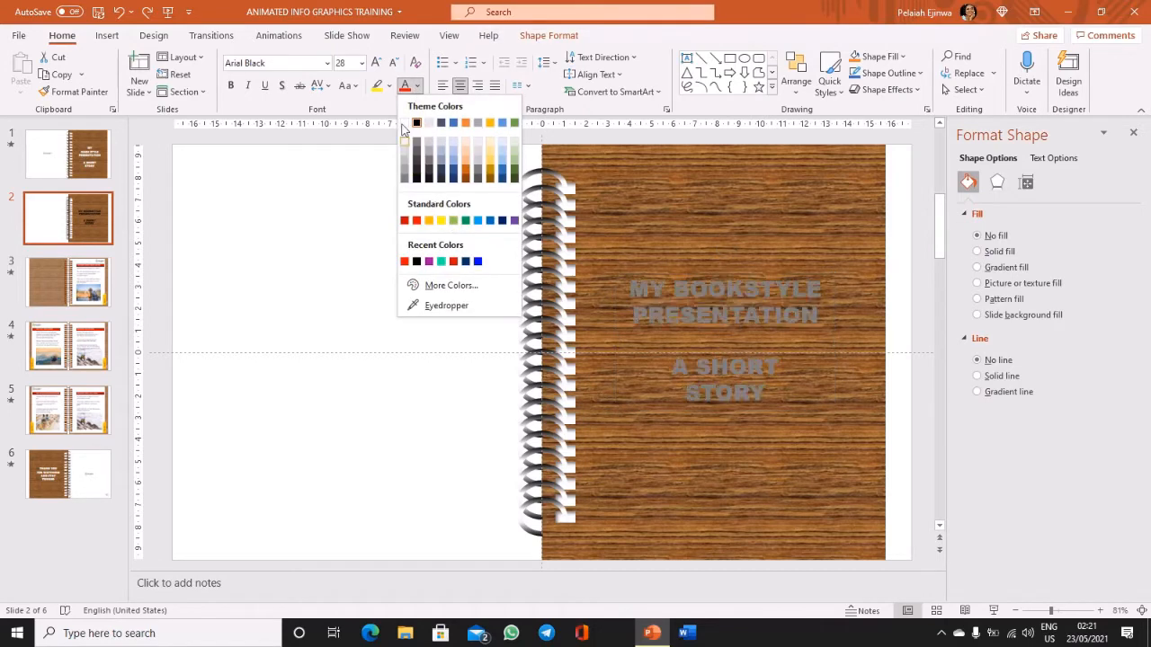
left_click(403, 124)
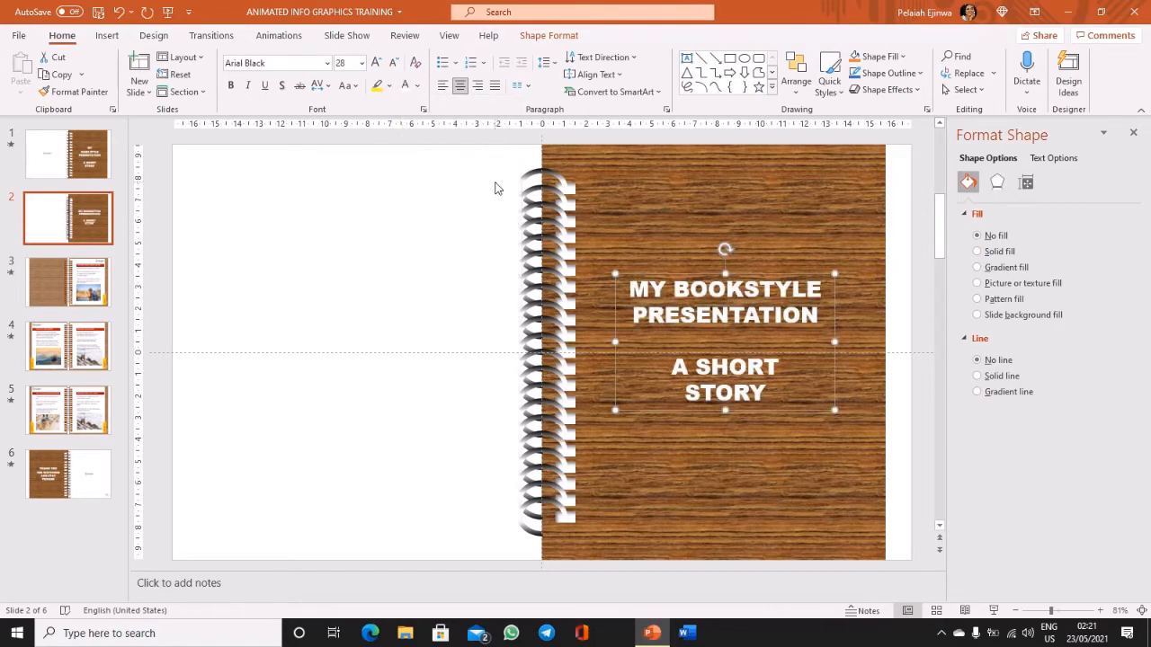
Apply a bevel text effect, the second preset in the second row, to the cover text
left_click(996, 186)
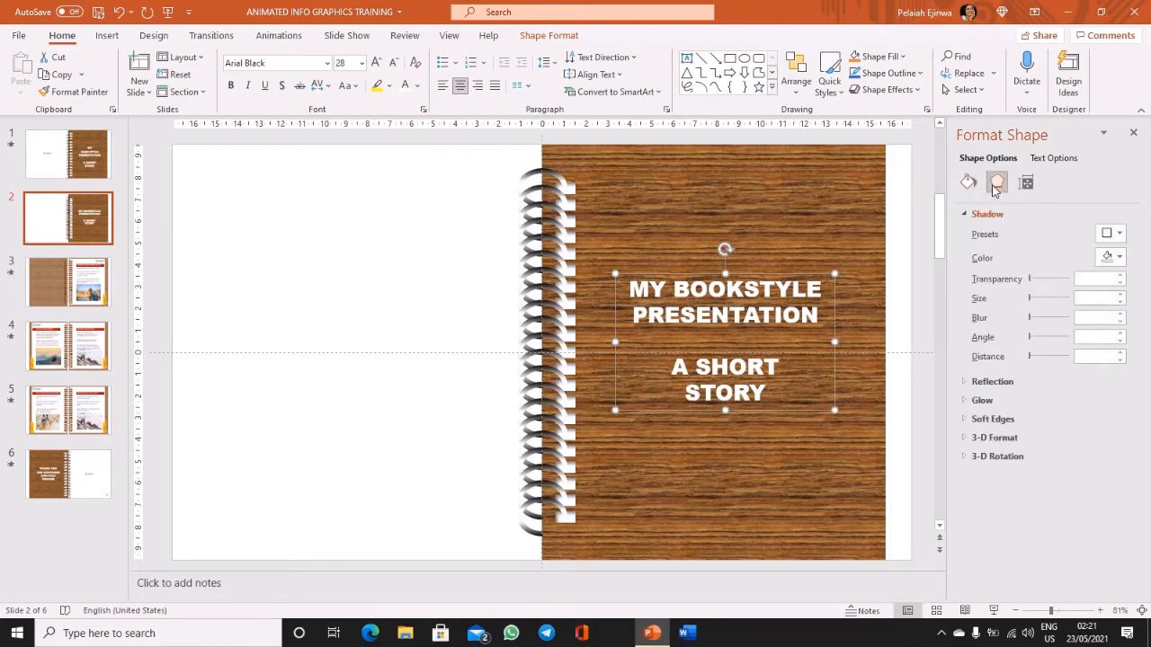
left_click(969, 183)
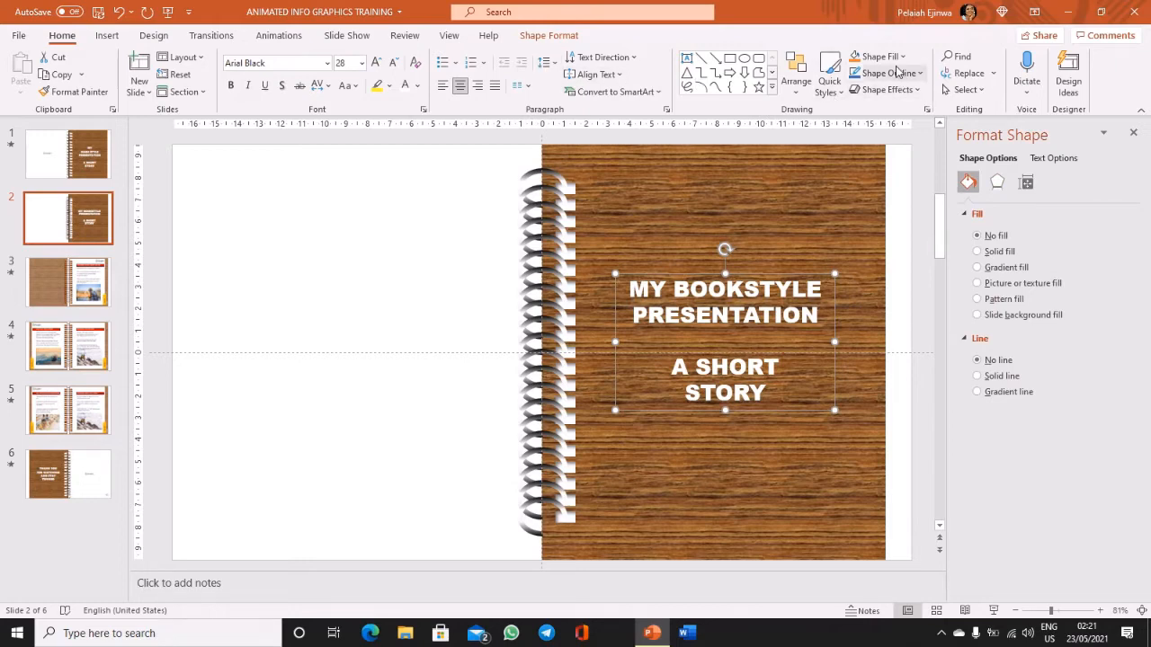
left_click(543, 37)
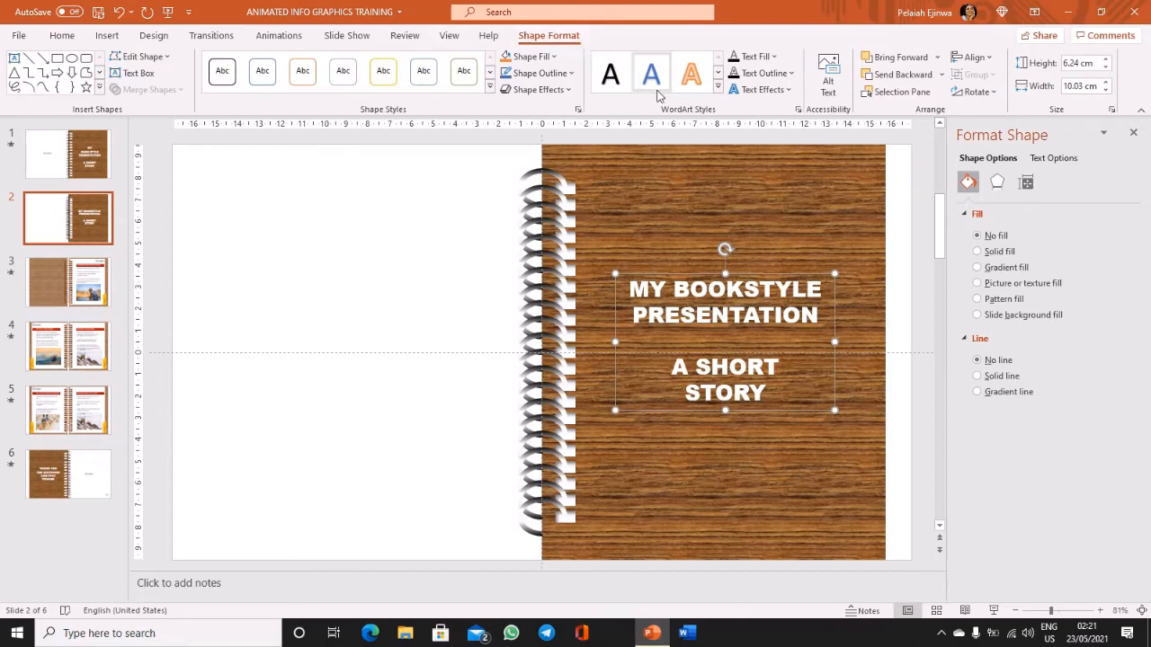
left_click(770, 92)
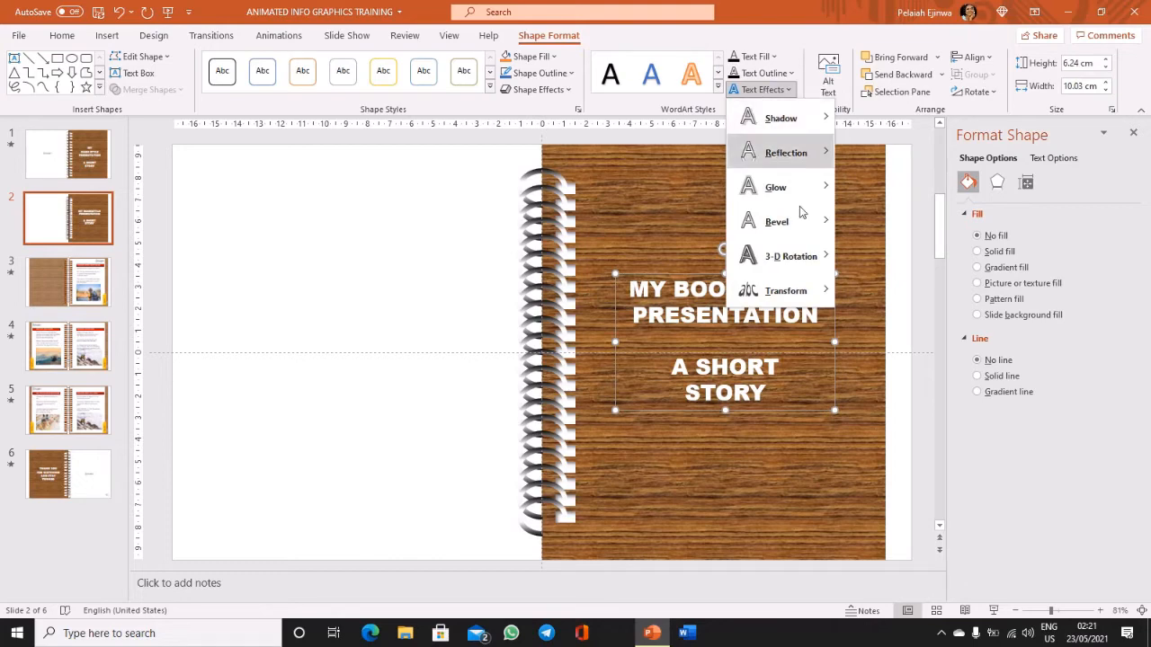
mouse_move(805, 225)
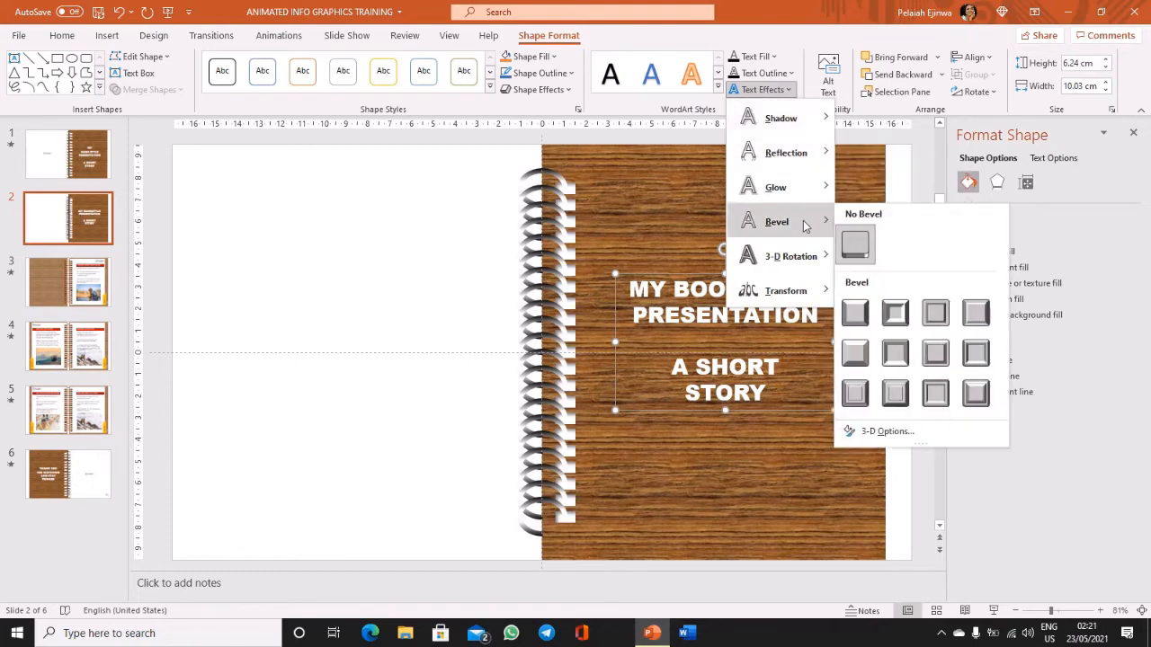
left_click(895, 355)
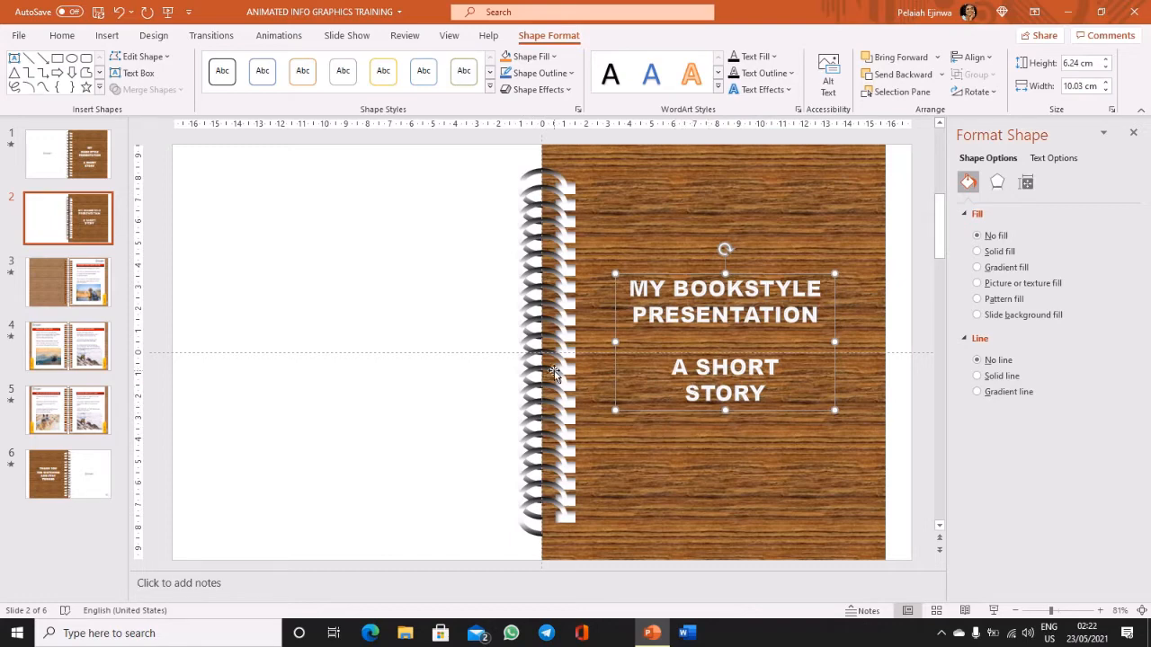
left_click(487, 344)
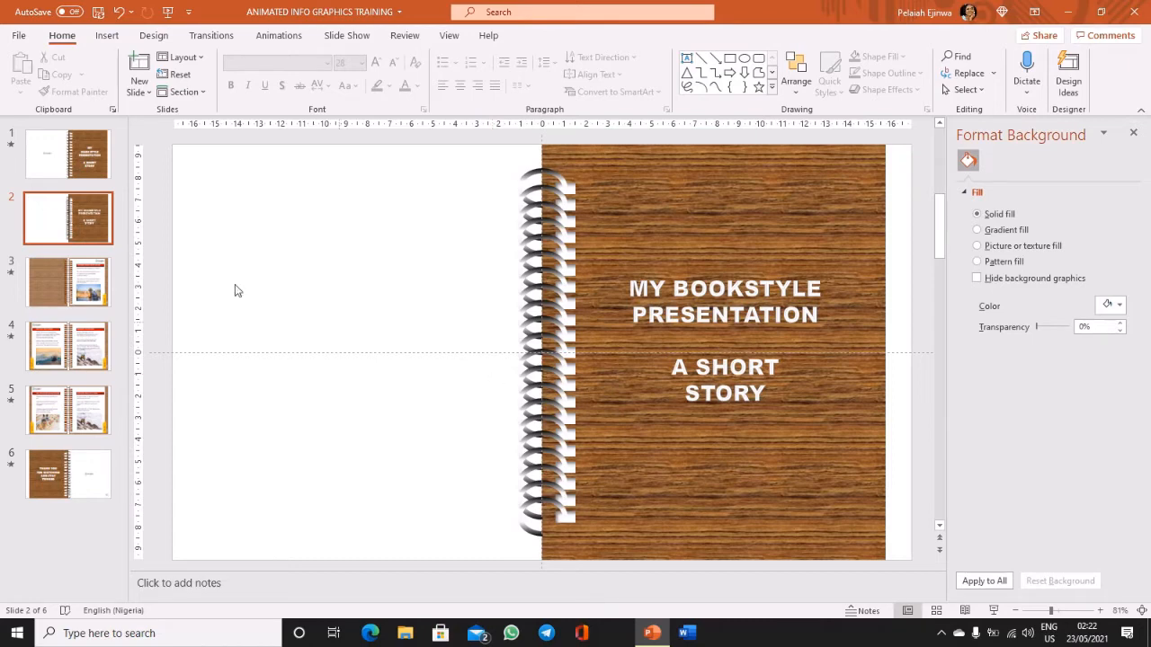
Check the inside-page layout on slide 3, then insert a new blank slide directly after the cover slide
left_click(69, 283)
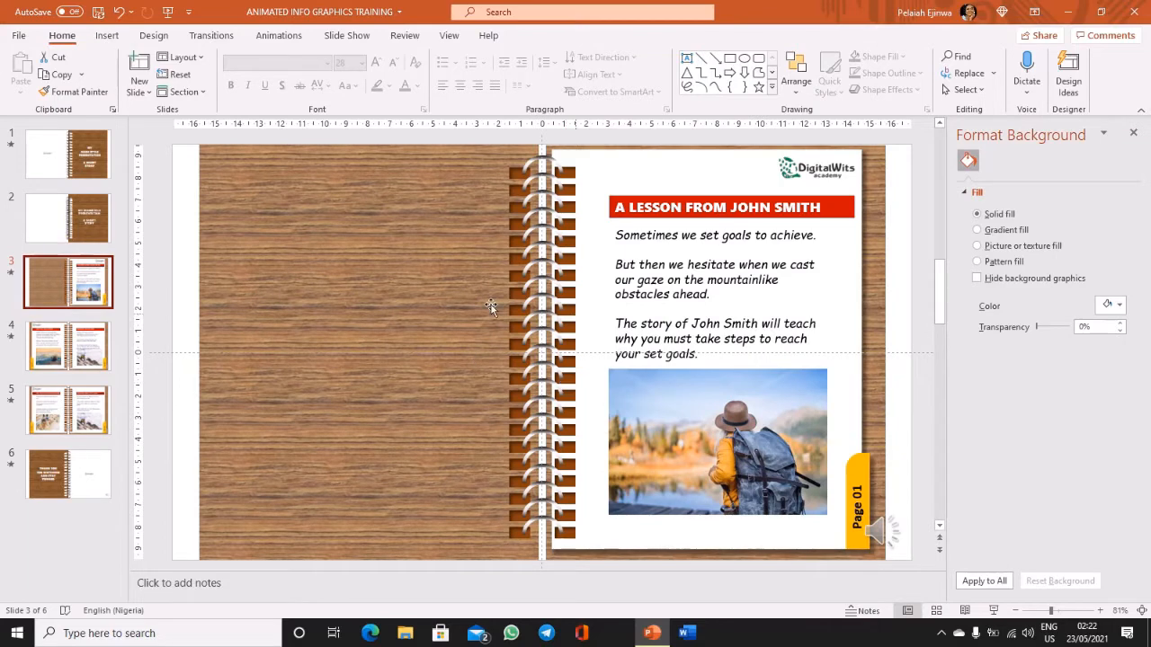
left_click(117, 221)
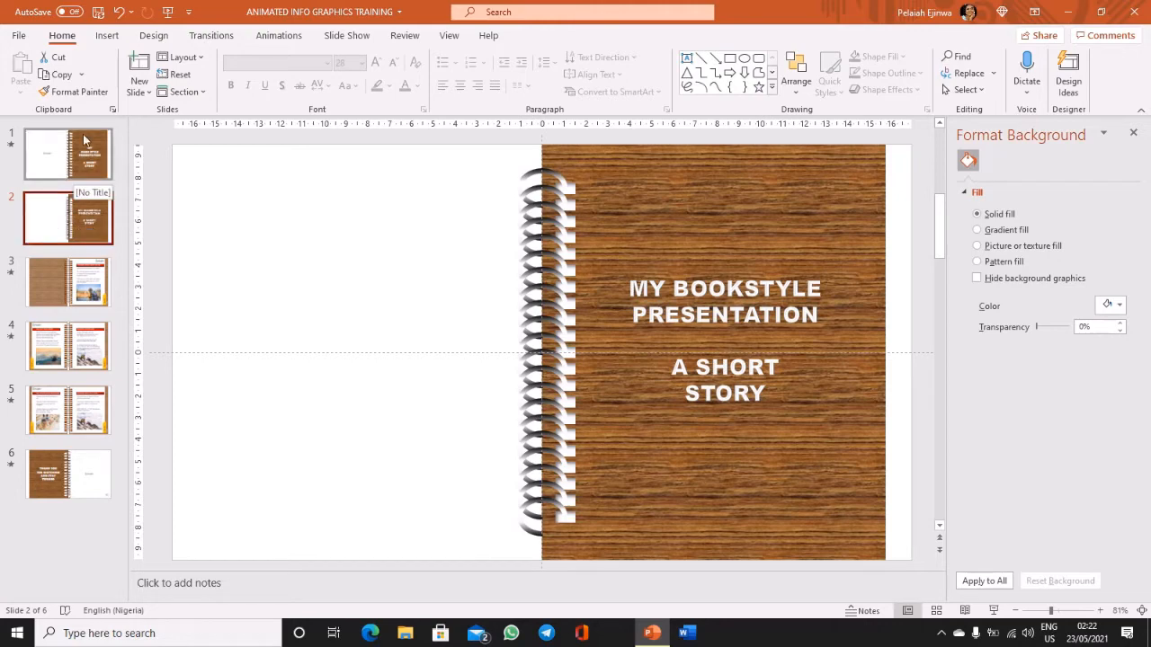
right_click(52, 219)
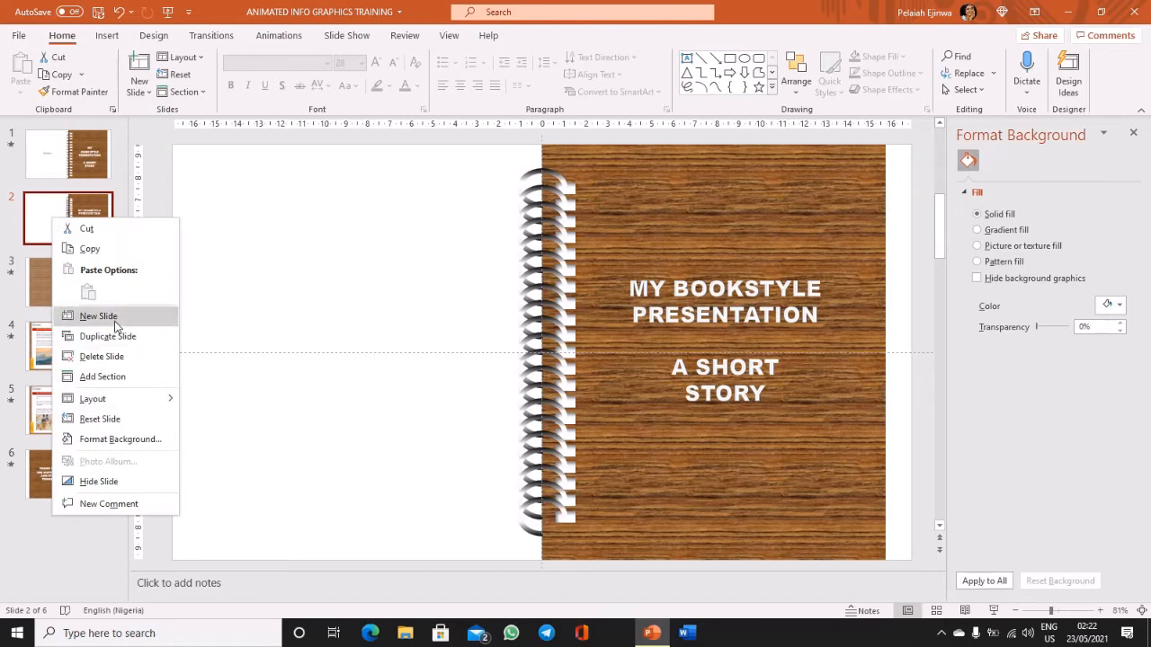
left_click(98, 316)
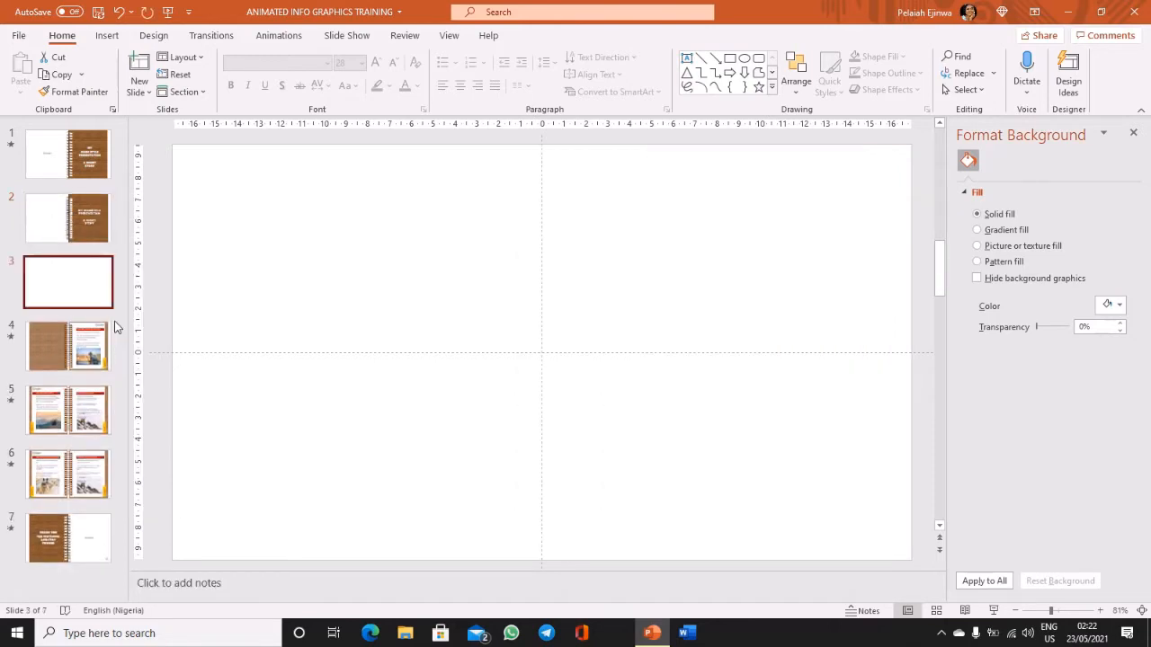
Copy the wooden cover, binding rings and text box from slide 2 onto the blank slide 3
left_click(72, 230)
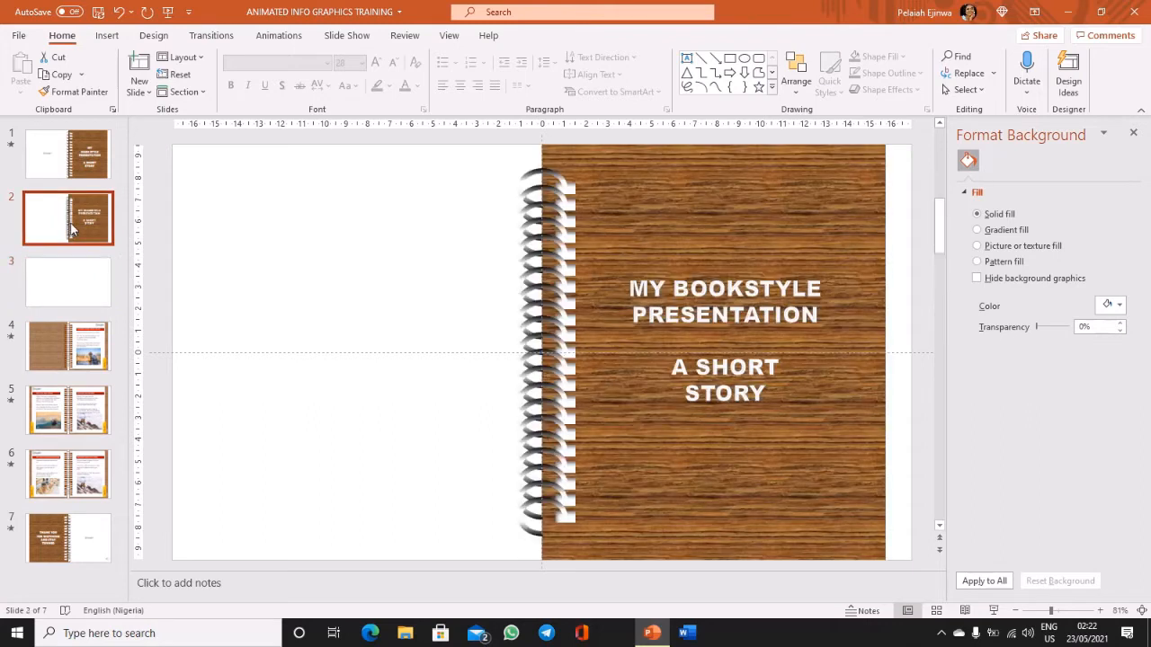
left_click(496, 141)
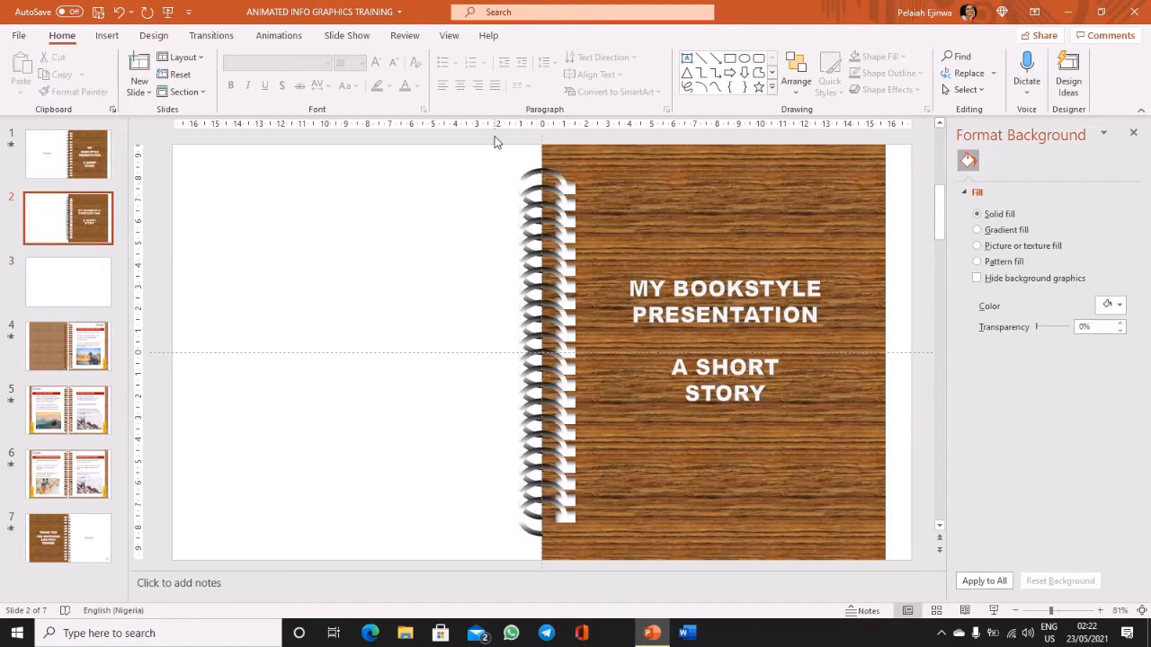
left_click_drag(495, 142, 897, 579)
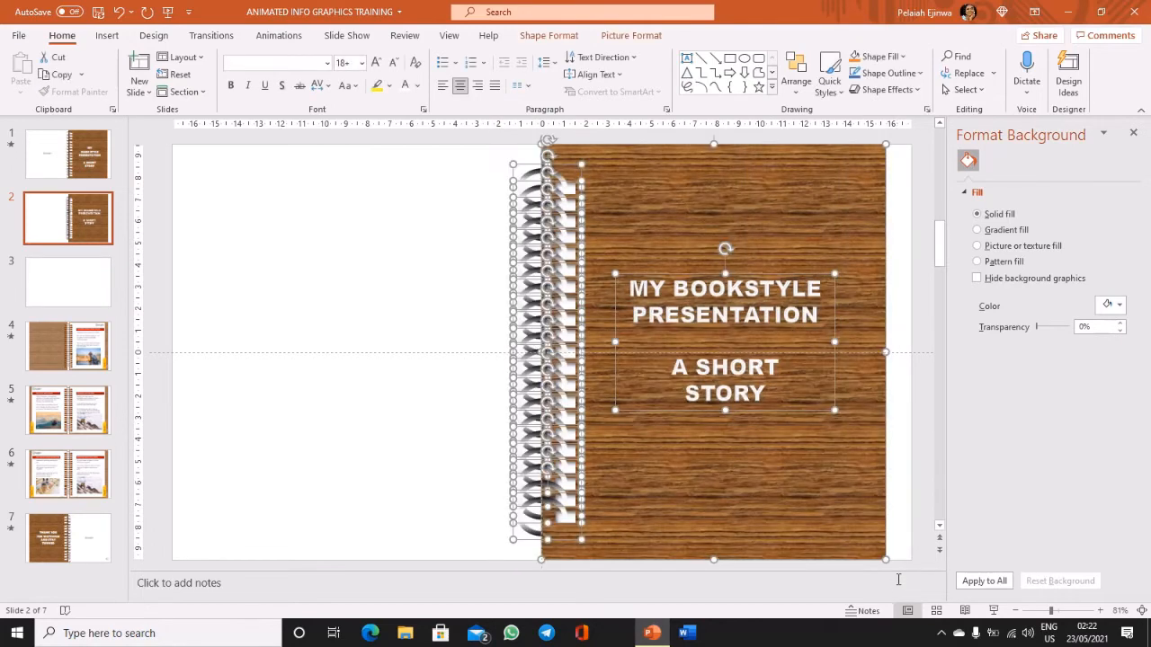
right_click(759, 234)
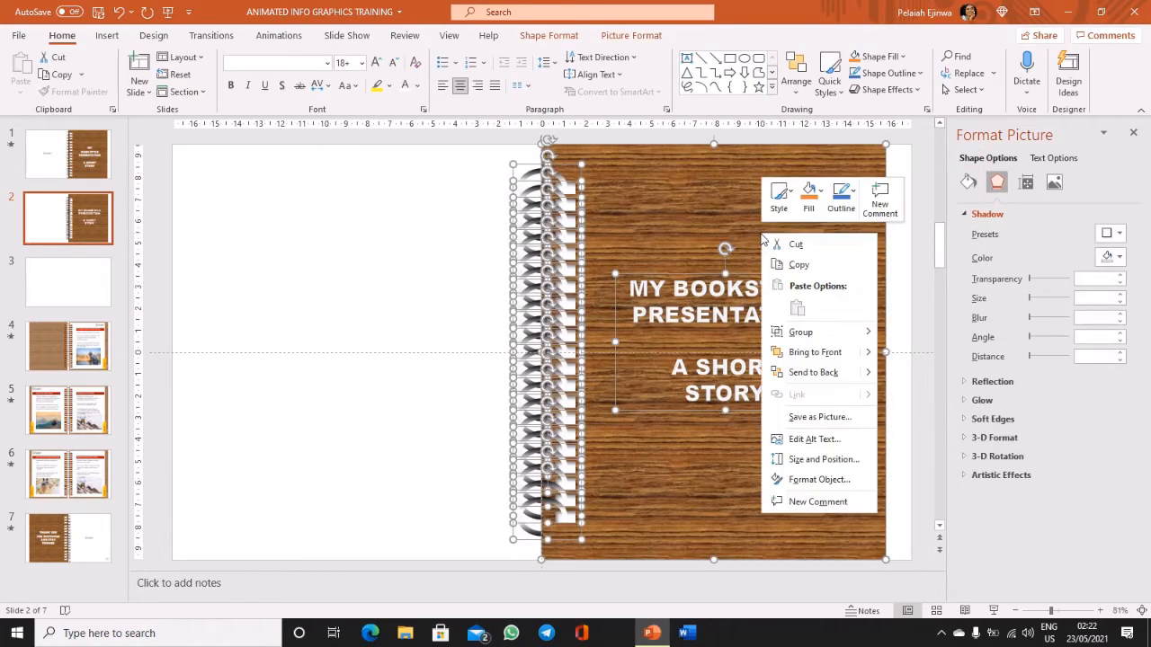
left_click(799, 265)
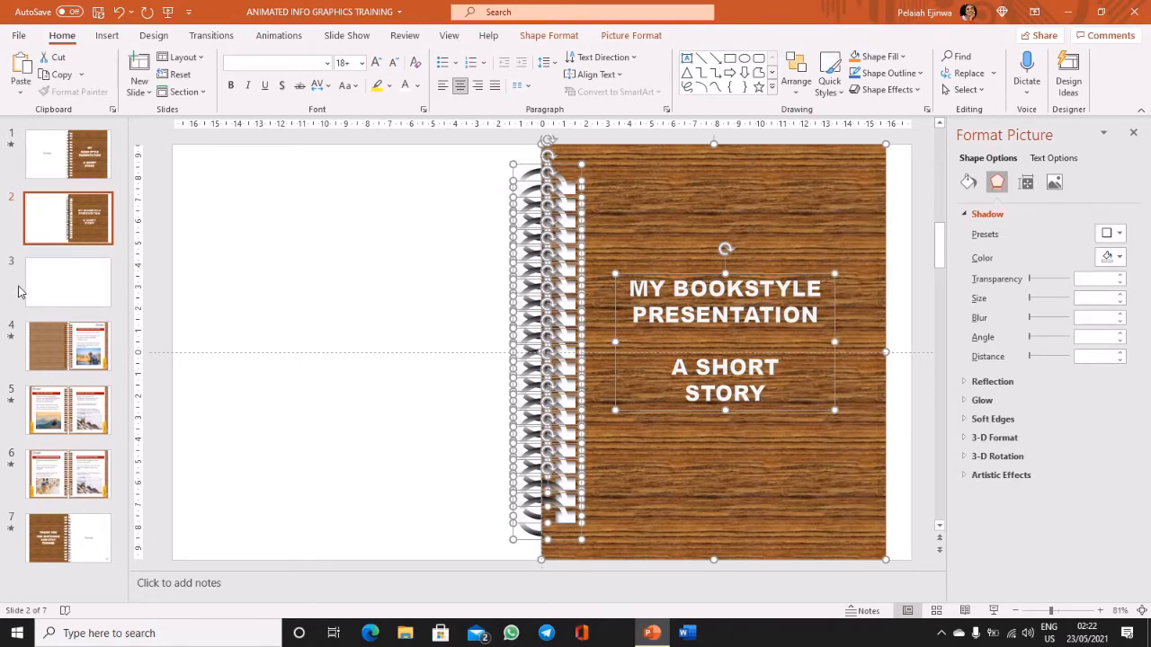
left_click(50, 288)
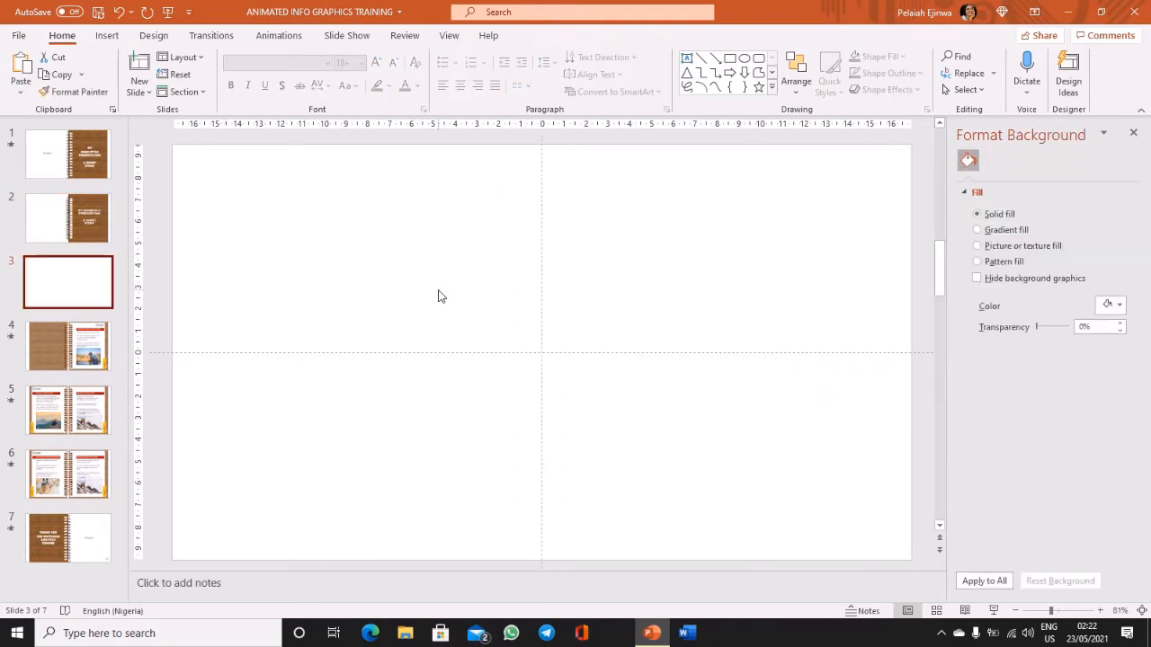
right_click(438, 295)
key("Escape")
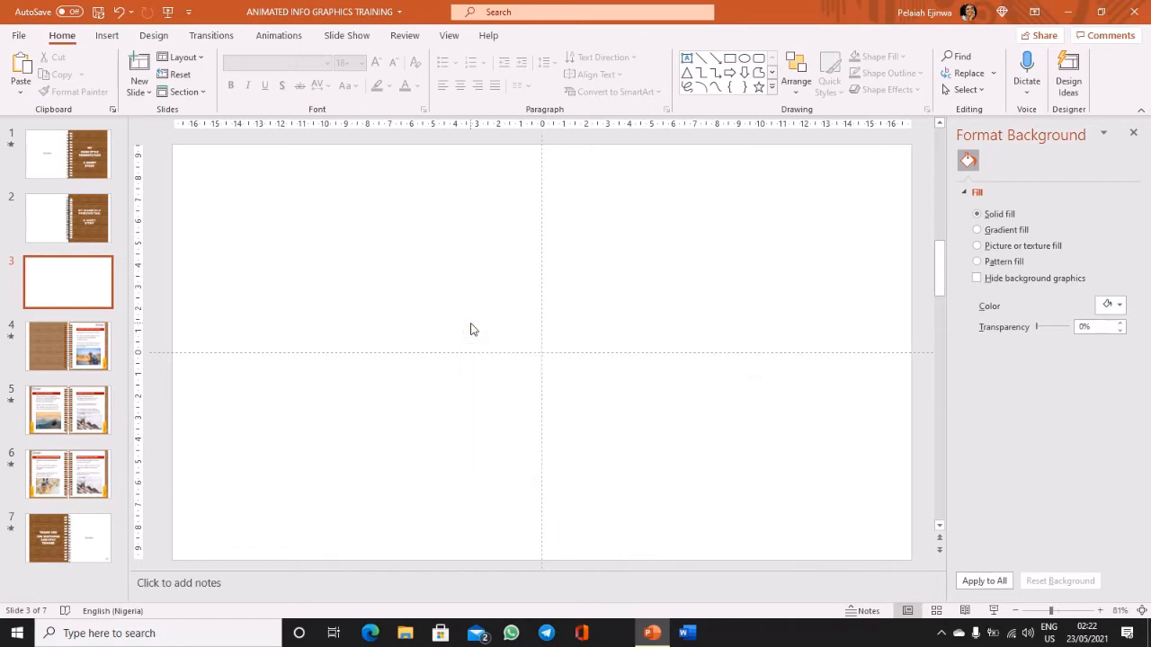
key("ctrl+v")
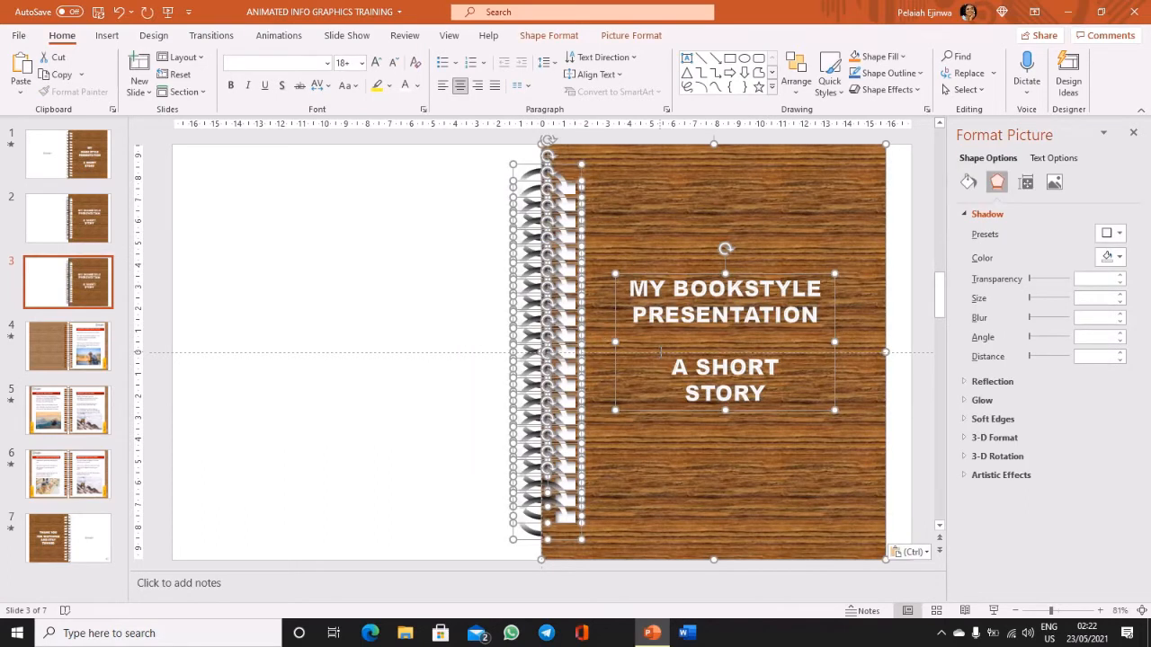
left_click(501, 146)
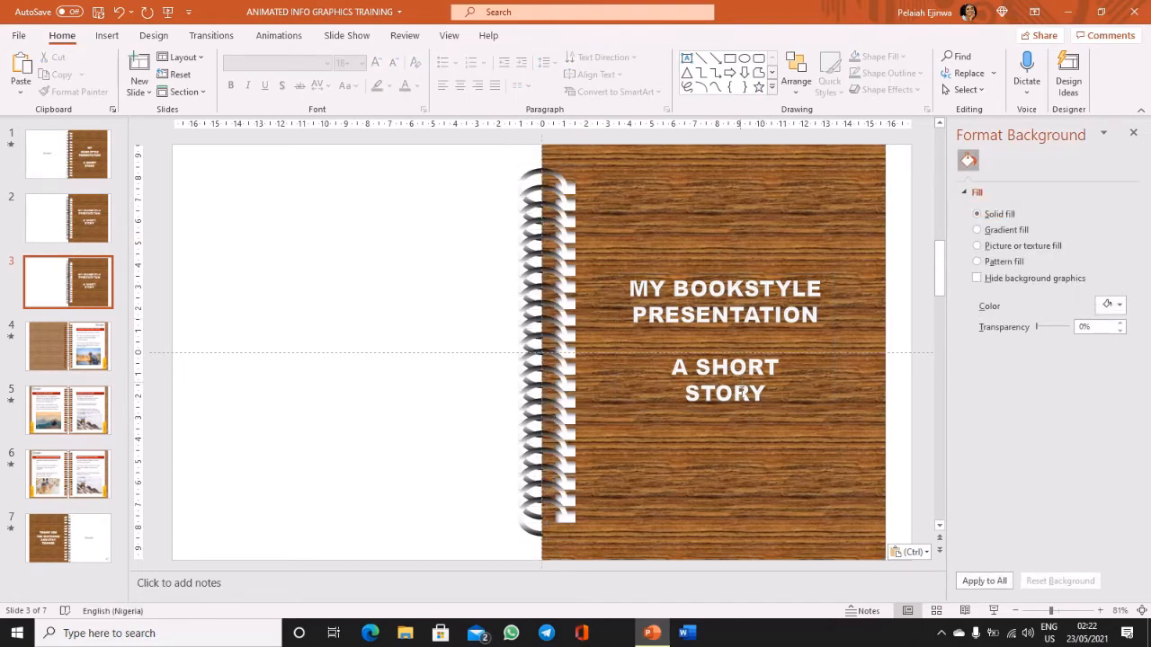
Delete the title text box from the wooden cover on slide 3
left_click(744, 397)
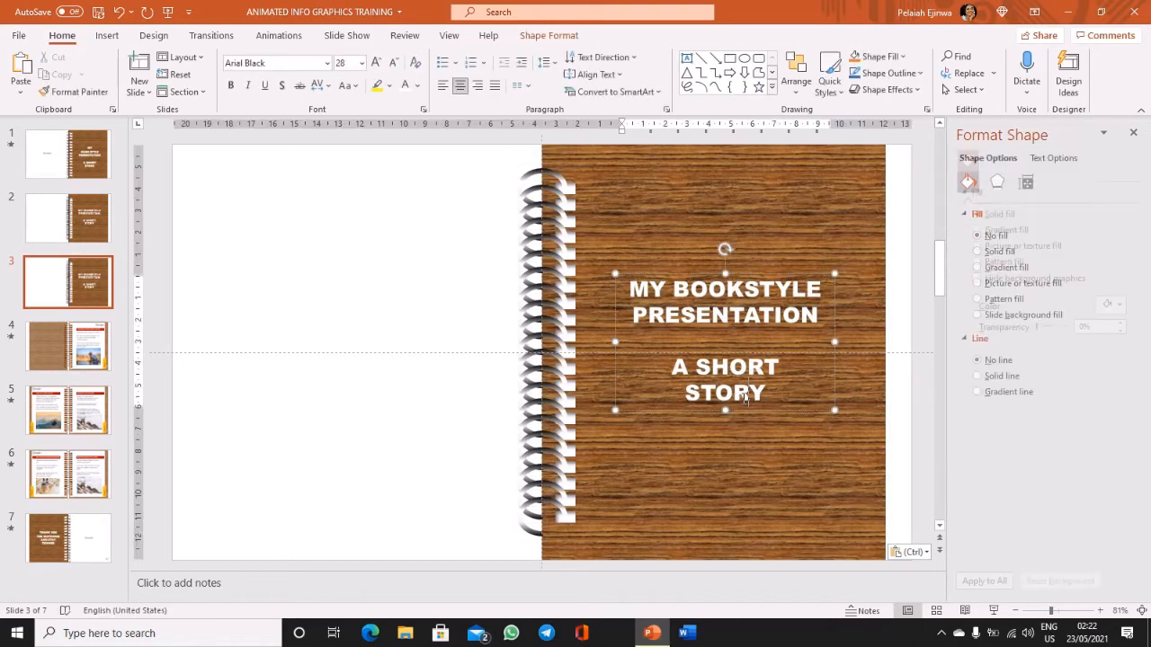
left_click(744, 410)
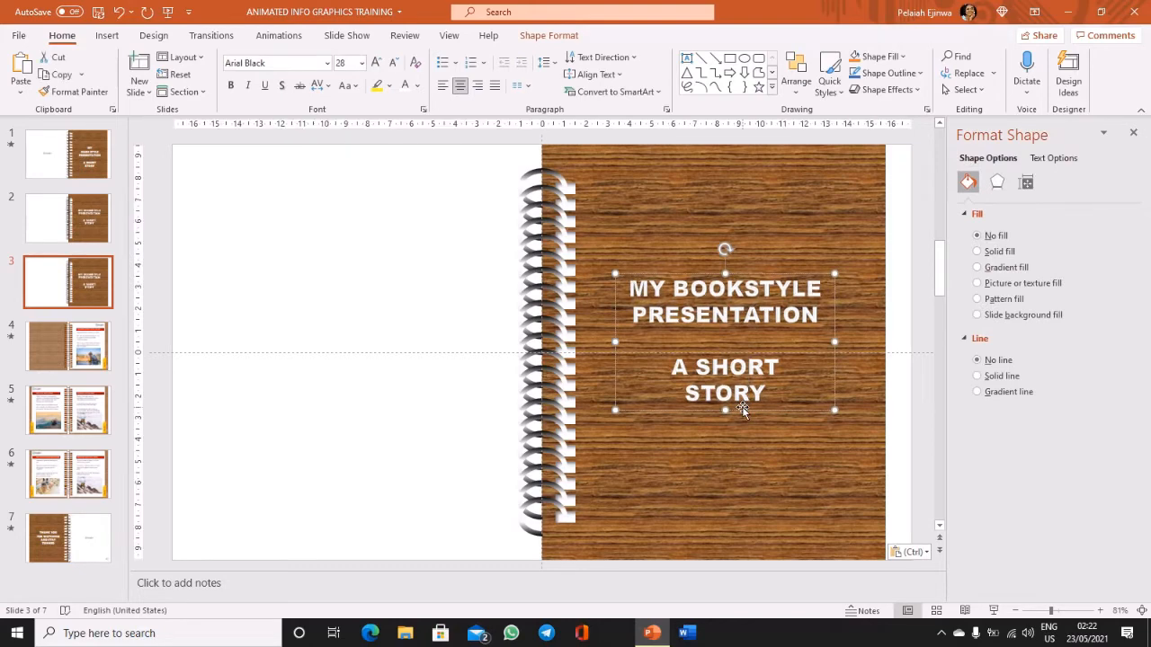
key("Delete")
Duplicate the wooden cover and place the copy on the left half of slide 3, meeting the original at the center
left_click(681, 215)
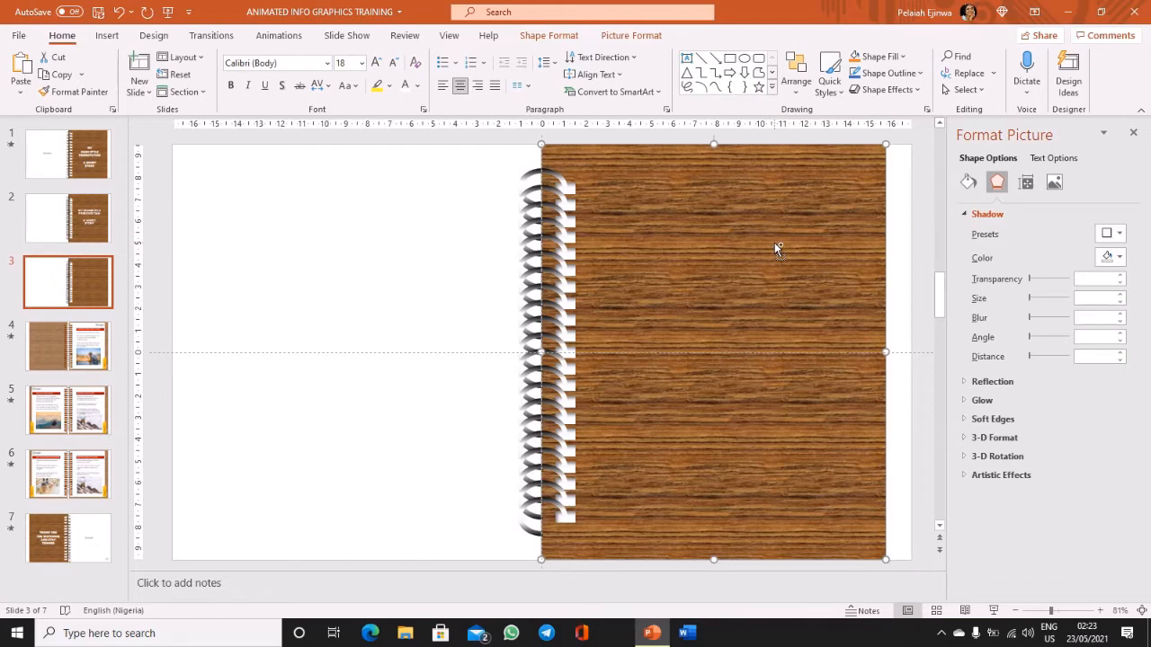
key("ctrl+v")
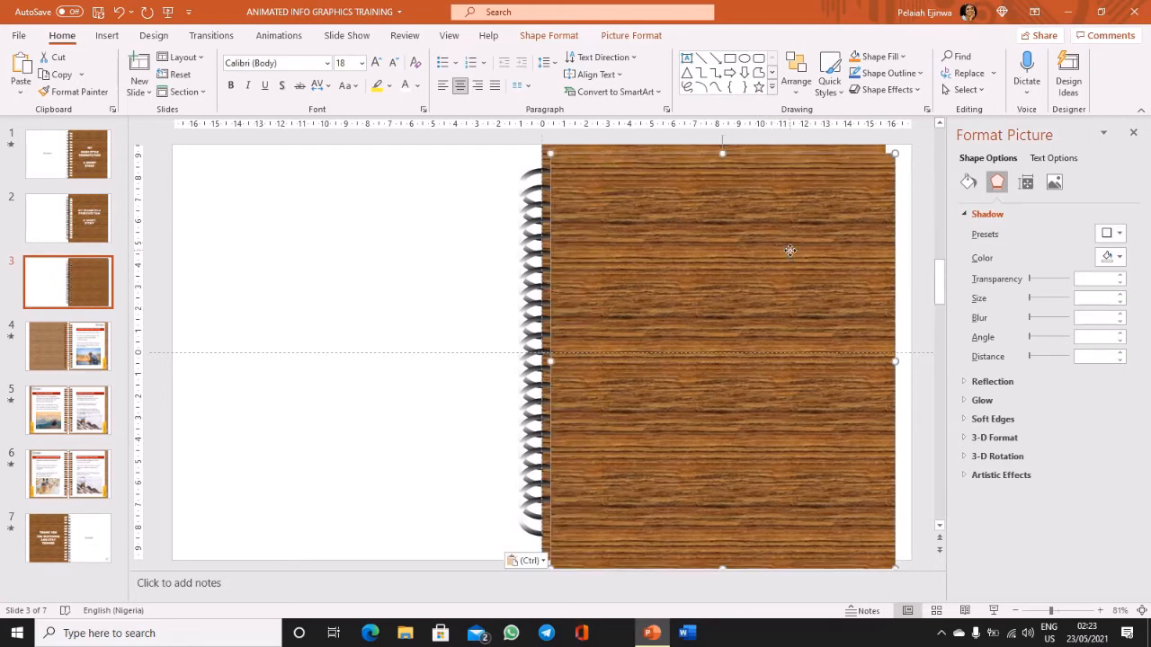
left_click_drag(788, 249, 437, 240)
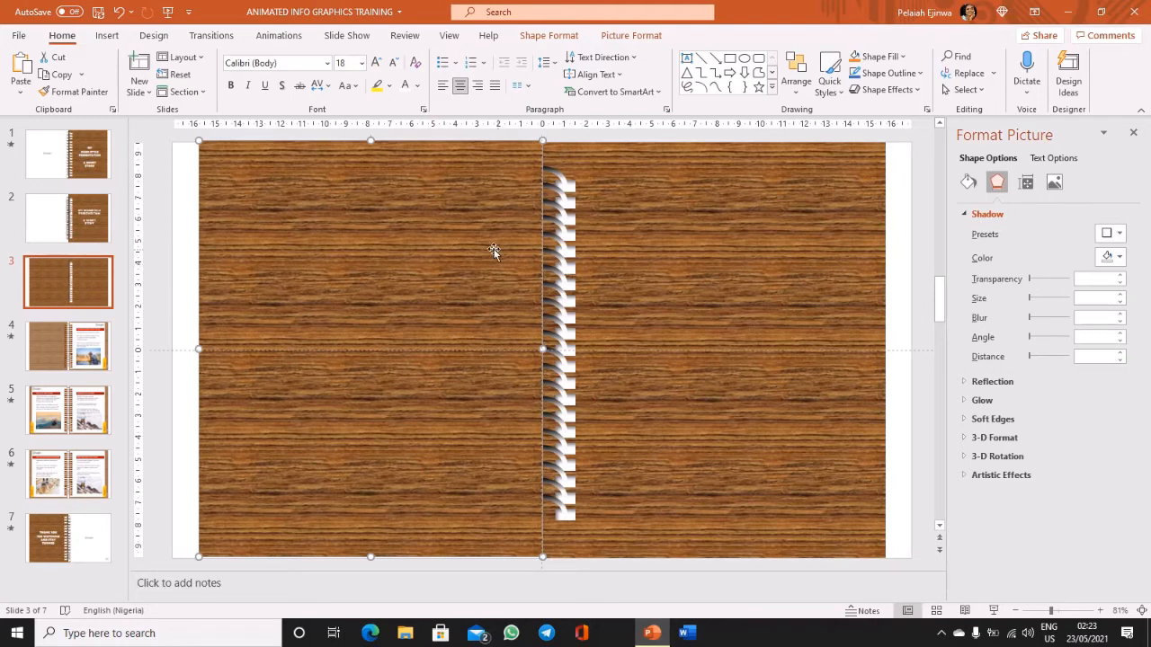
Nudge the left wooden cover slightly left and the right one slightly right, leaving a narrow gap along the spine
key("ctrl+Left")
key("ctrl+Left")
key("ctrl+Left")
key("ctrl+Left")
key("ctrl+Left")
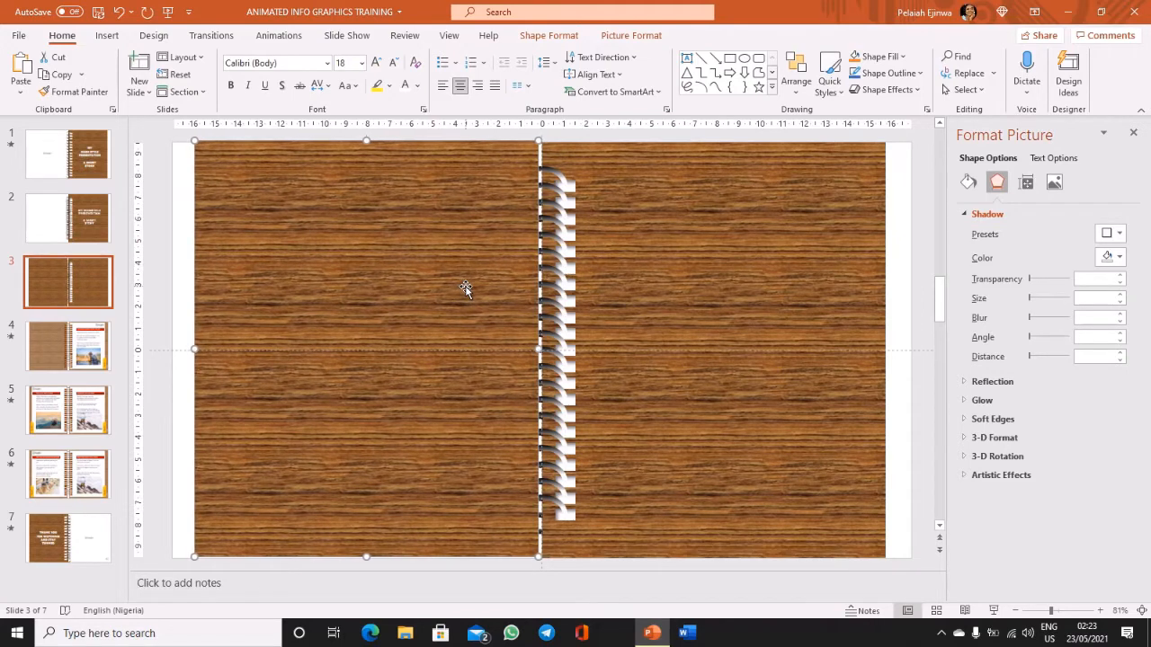
left_click(732, 197)
key("ctrl+Right")
key("ctrl+Right")
key("ctrl+Right")
key("ctrl+Right")
key("ctrl+Right")
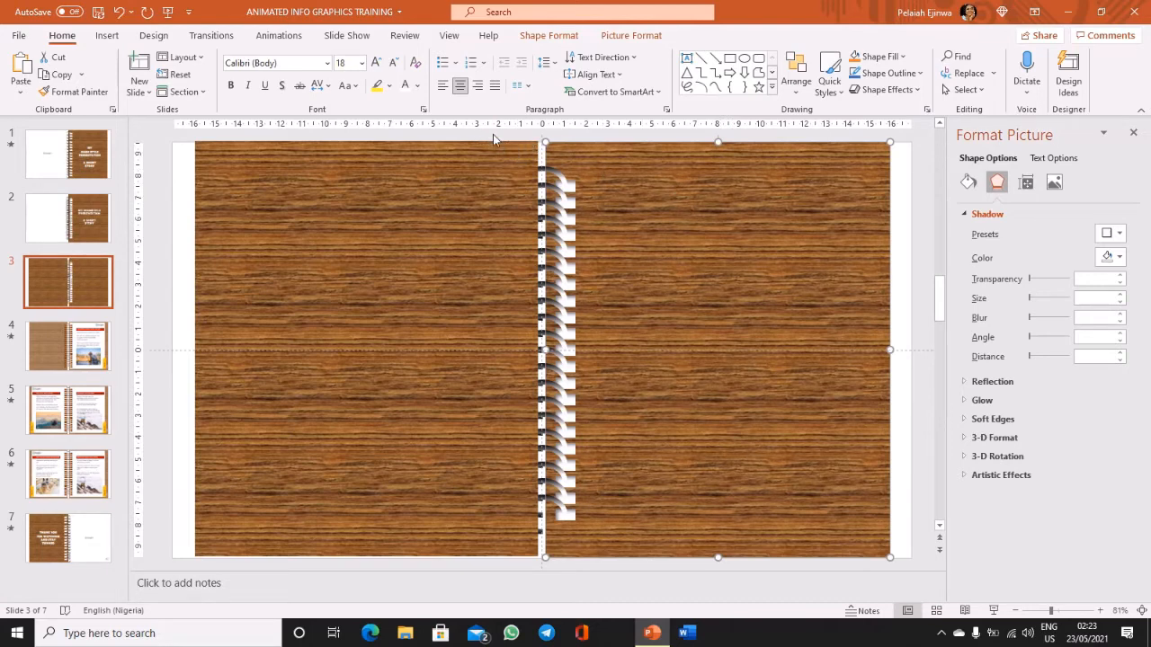
Select all the binding rings along the spine and bring them in front of both wooden covers
left_click(525, 144)
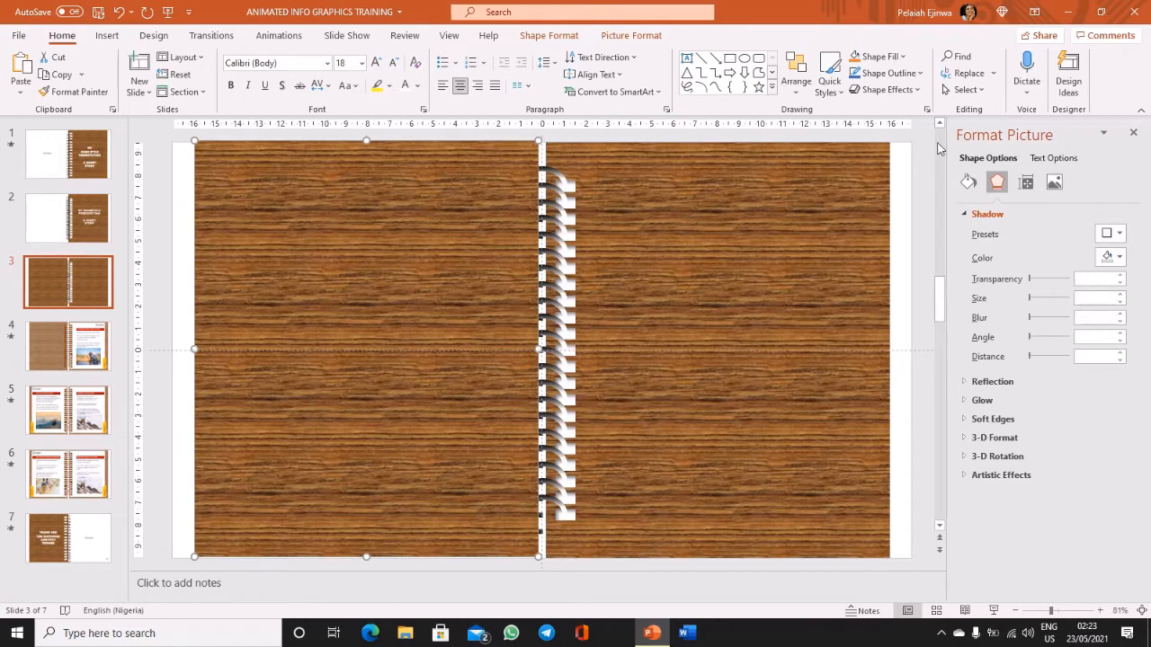
left_click(938, 124)
left_click(470, 145)
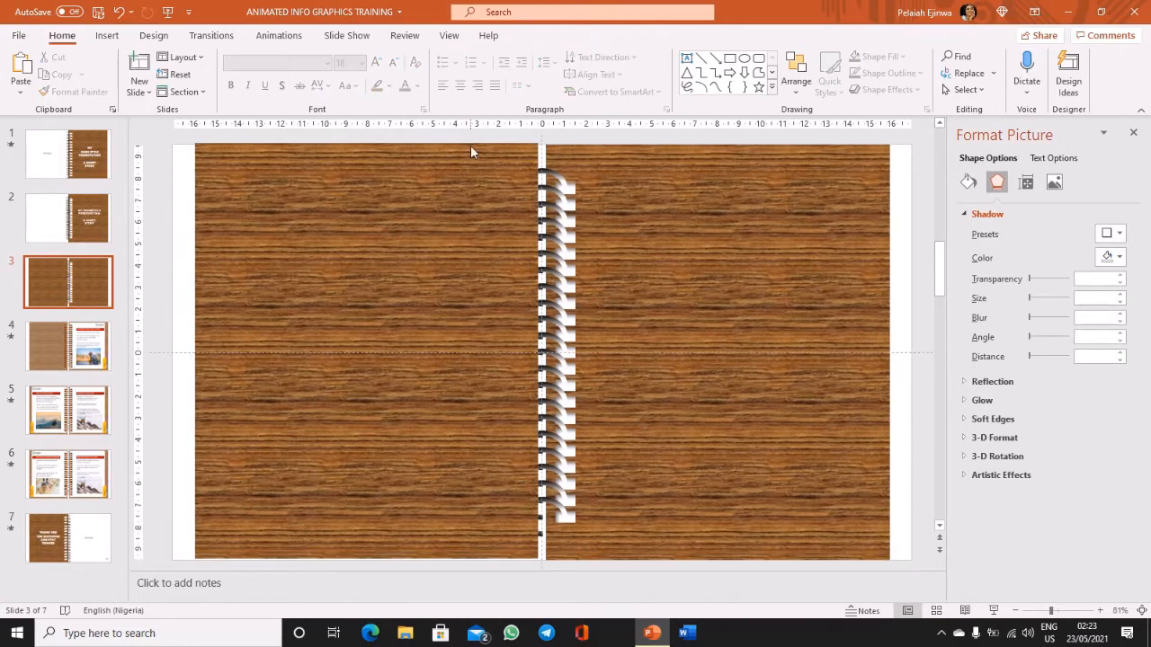
left_click_drag(468, 143, 617, 602)
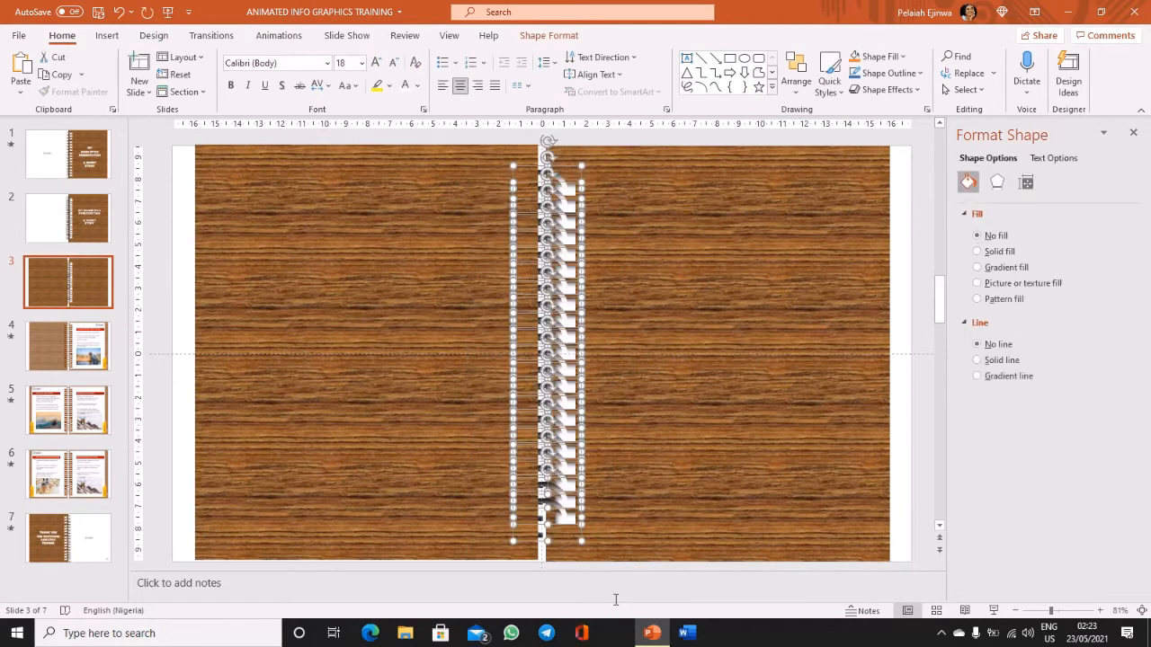
left_click(796, 79)
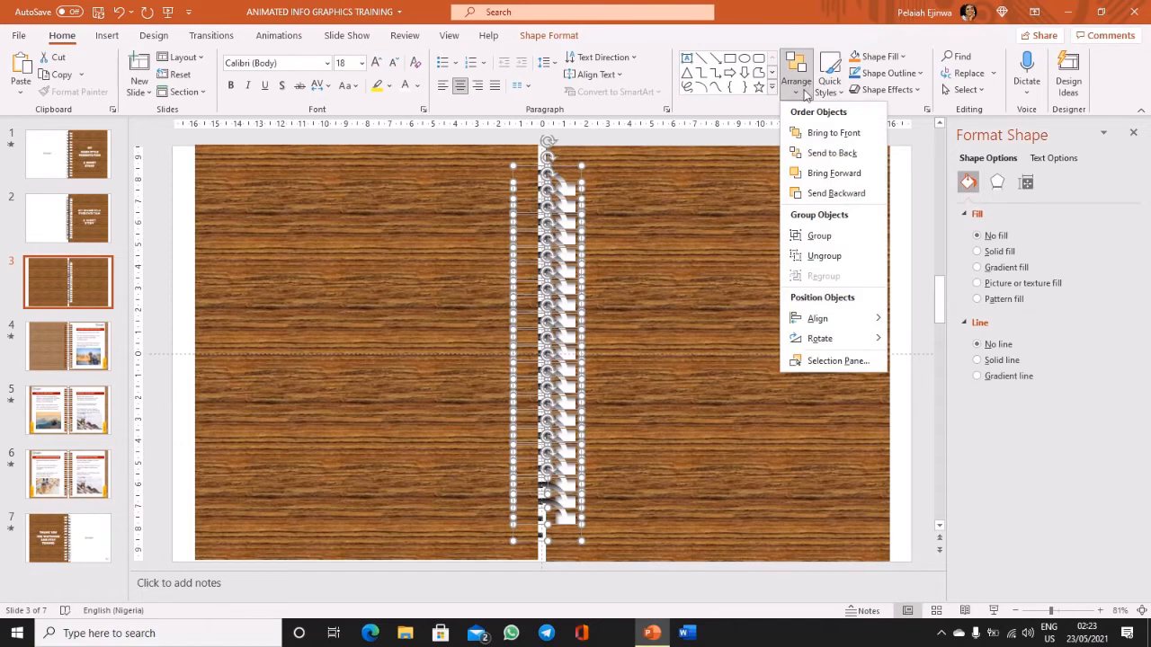
left_click(832, 134)
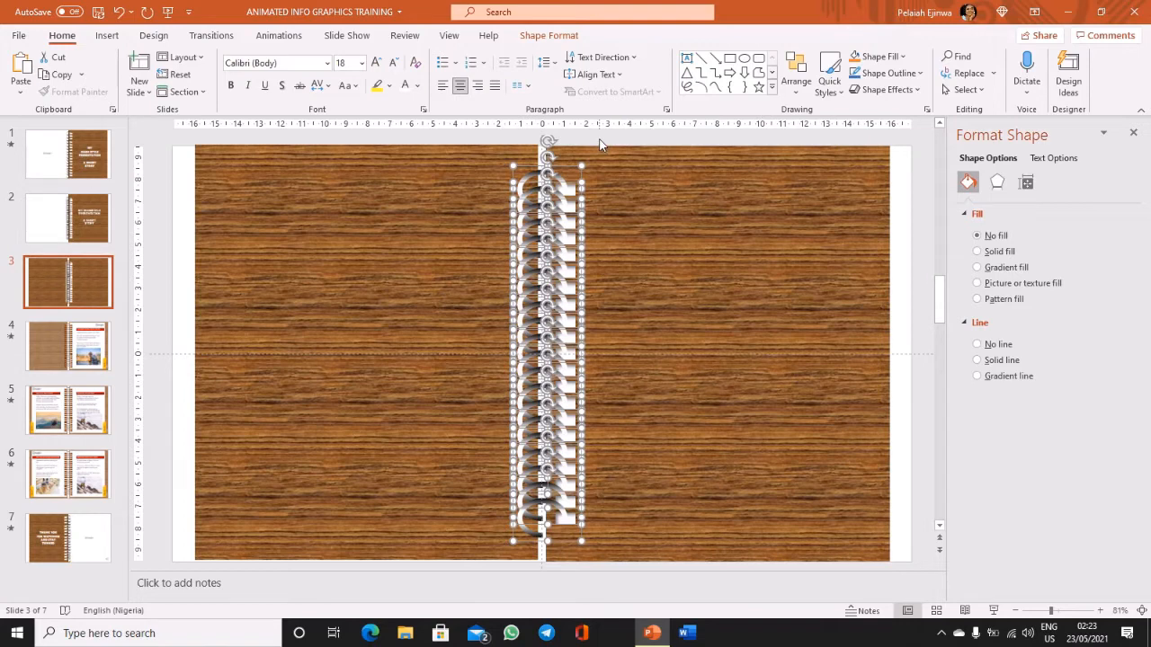
left_click(600, 146)
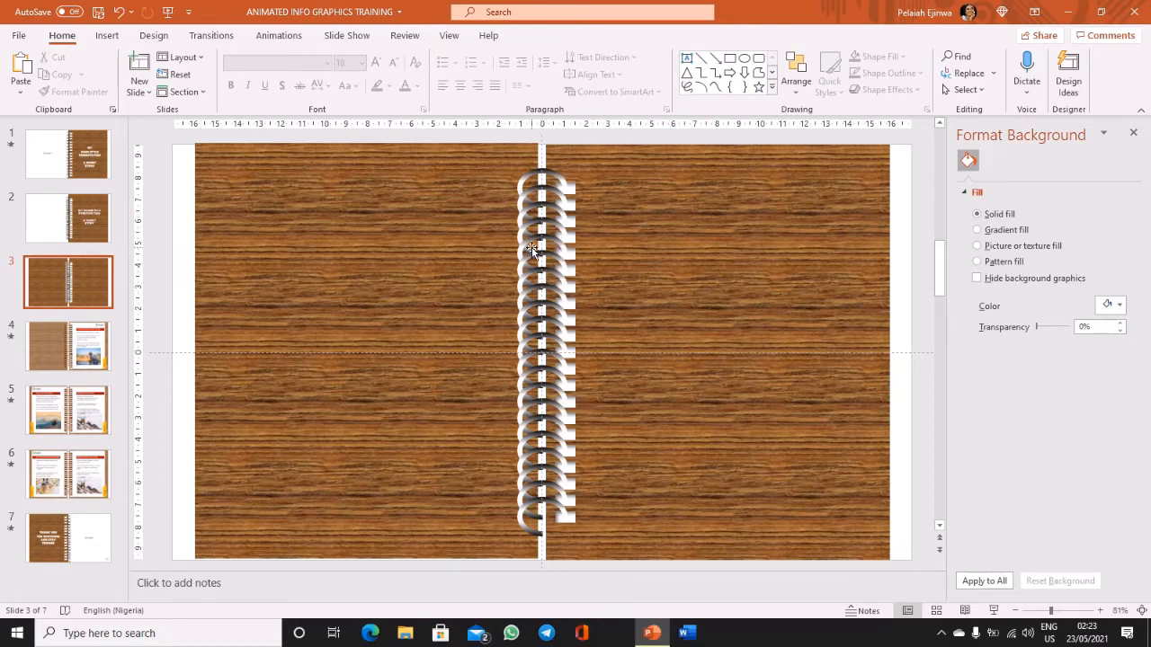
Set the picture fill transparency of both wooden covers on slide 3 to 10%
left_click(718, 207)
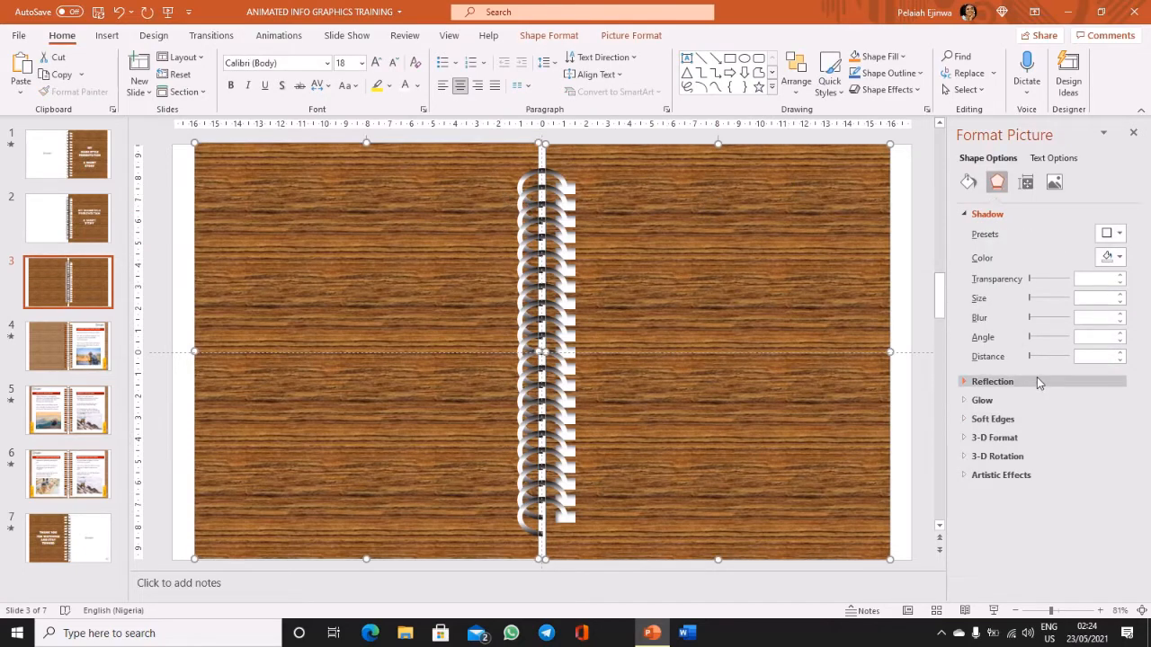
left_click(967, 183)
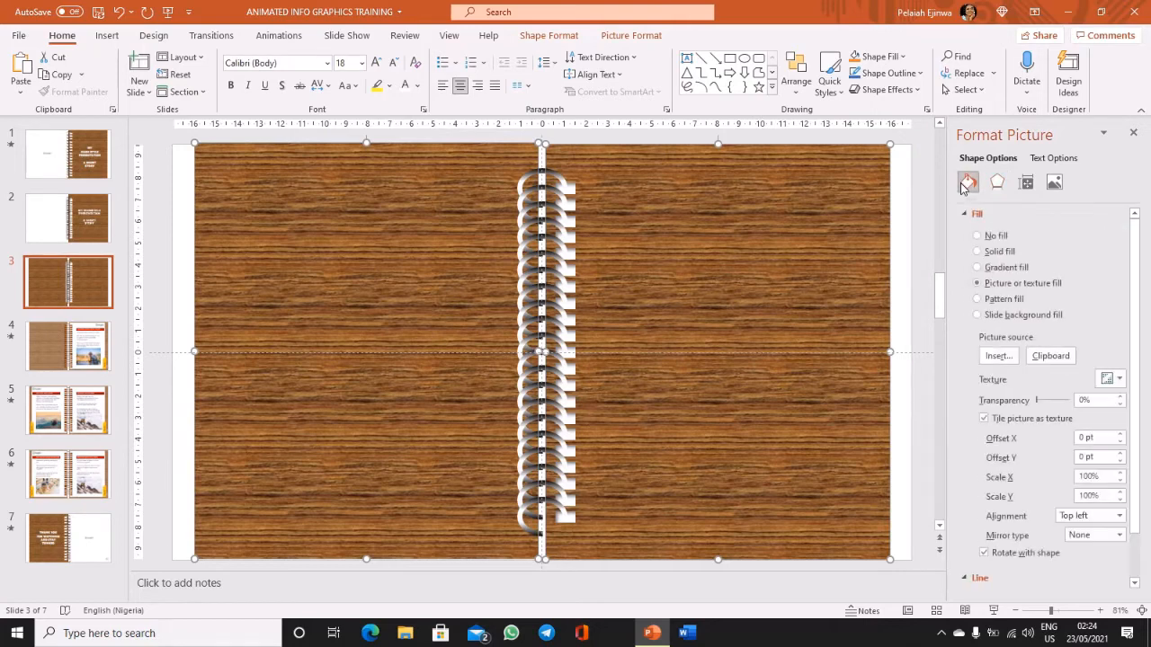
left_click(1121, 396)
left_click(1122, 397)
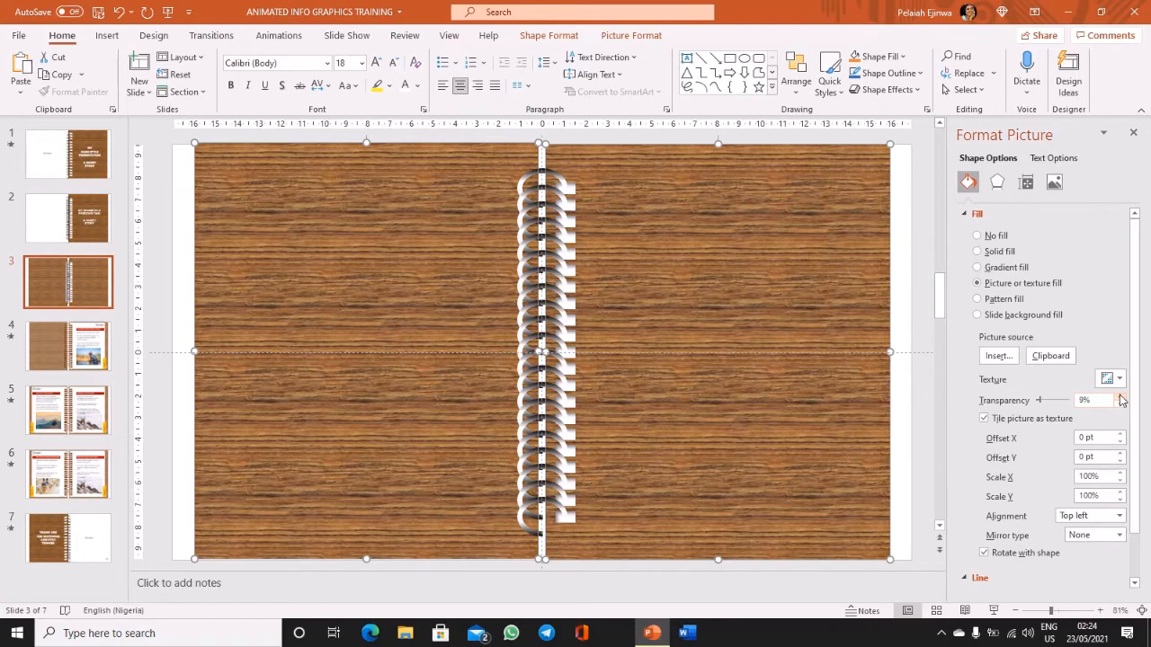
left_click(1121, 397)
left_click(571, 141)
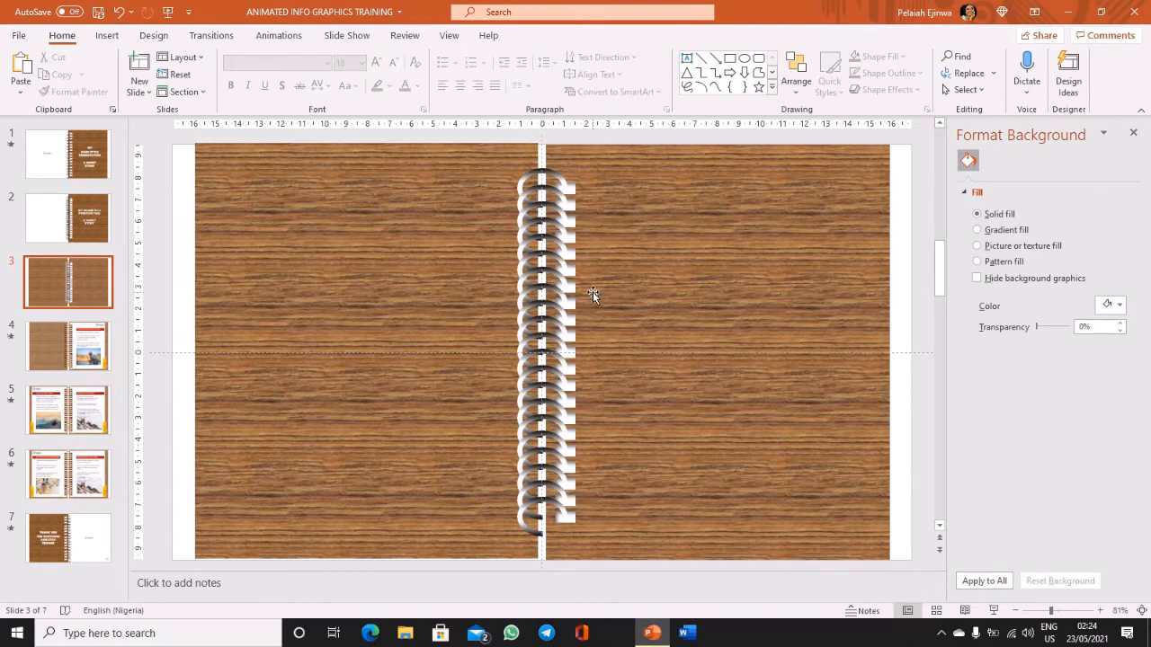
Select all the binding rings along the spine and ungroup them into separate arcs and hole rectangles
left_click(571, 193)
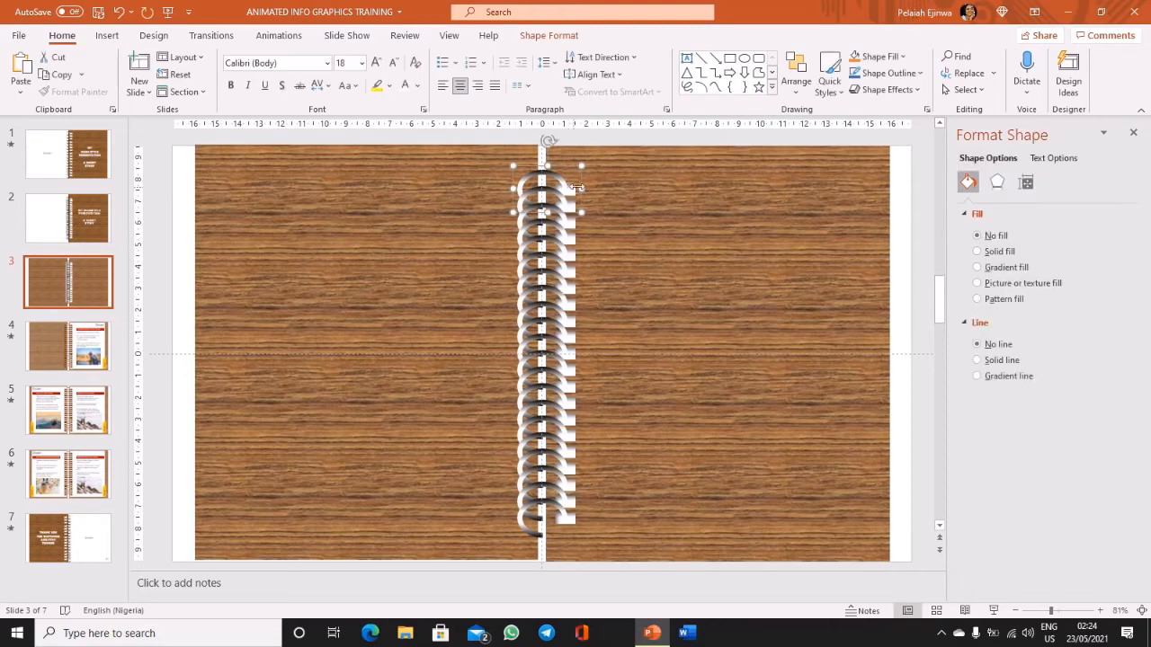
left_click(600, 143)
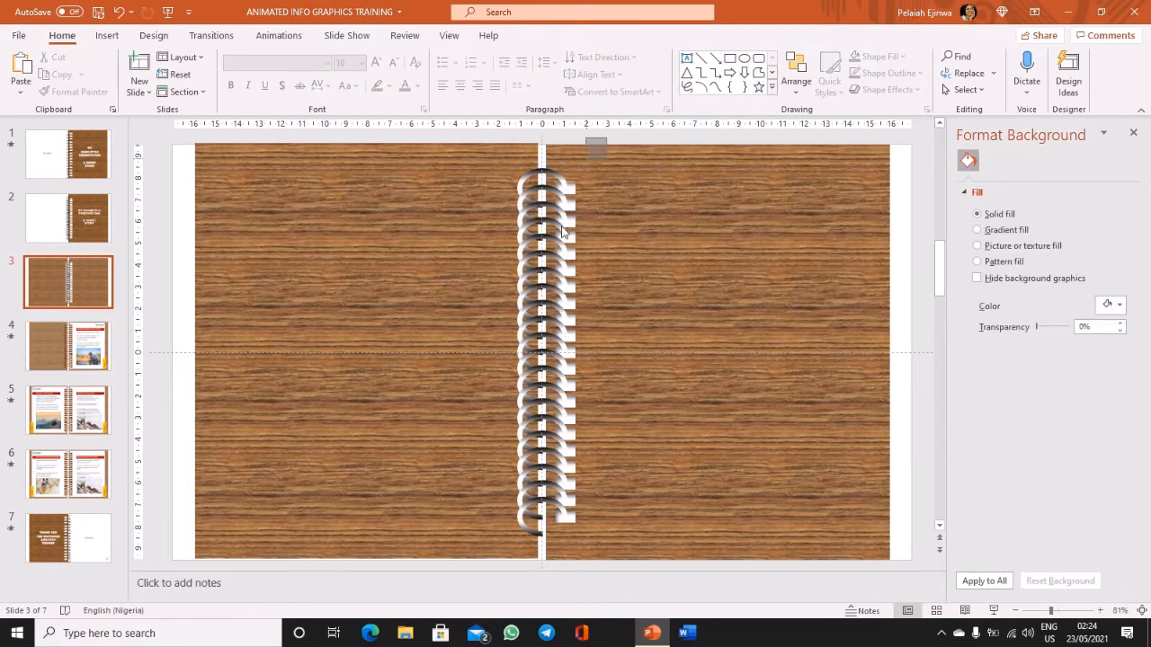
left_click_drag(561, 232, 540, 564)
left_click(538, 176)
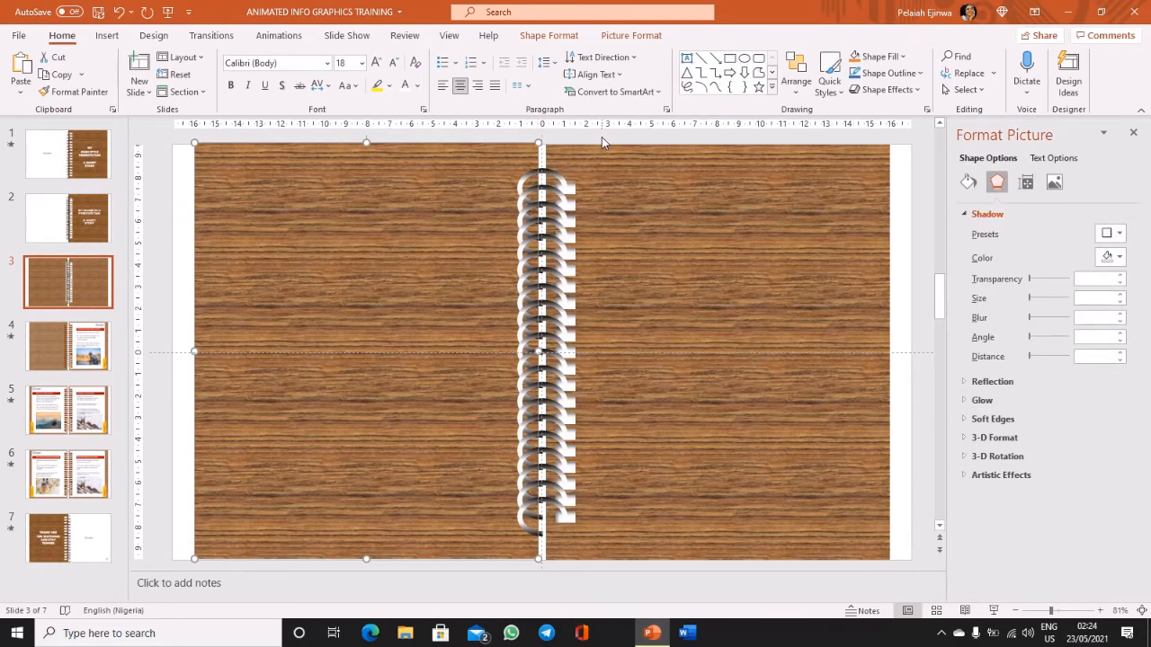
left_click(602, 140)
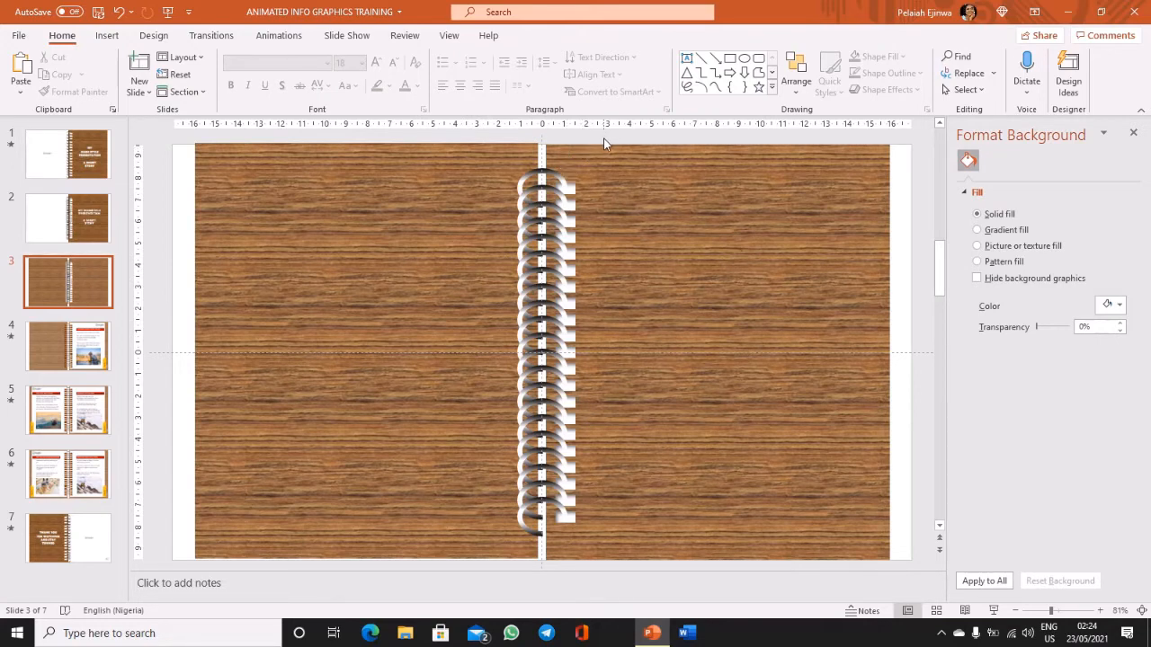
left_click_drag(565, 165, 462, 633)
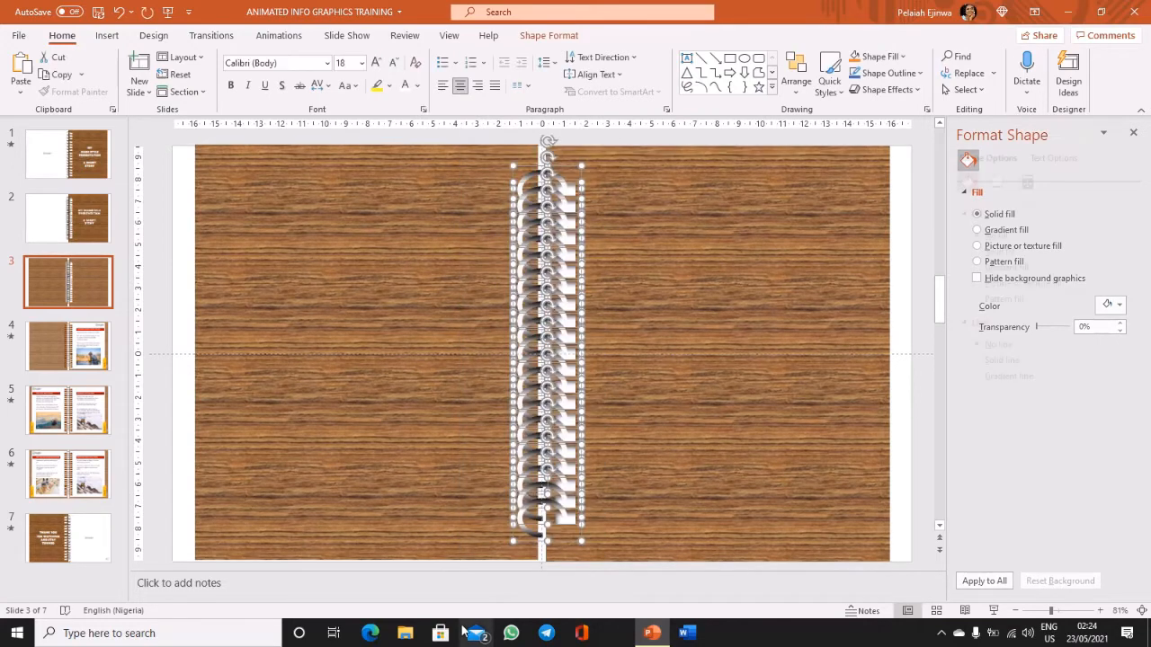
left_click(803, 102)
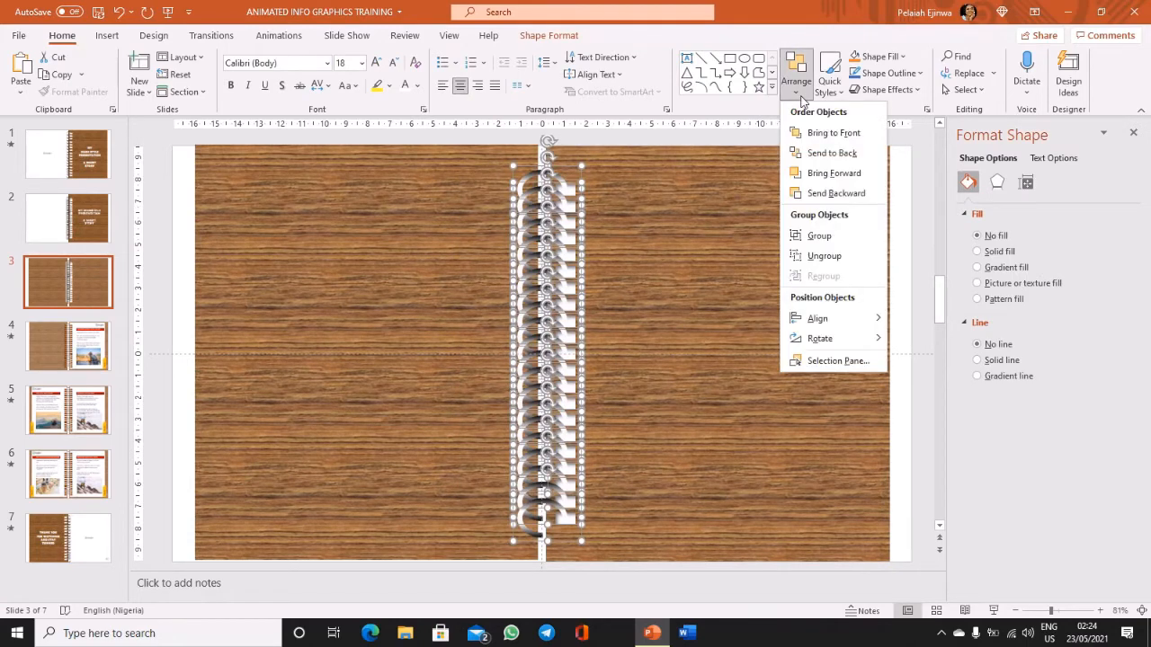
left_click(824, 256)
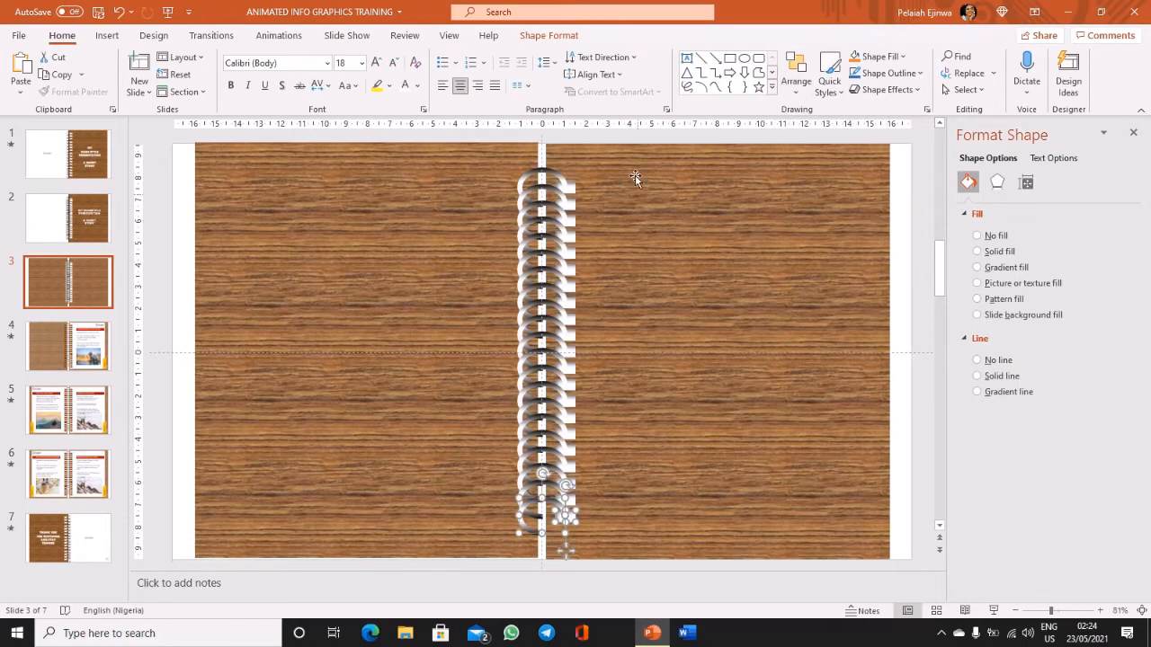
left_click(623, 138)
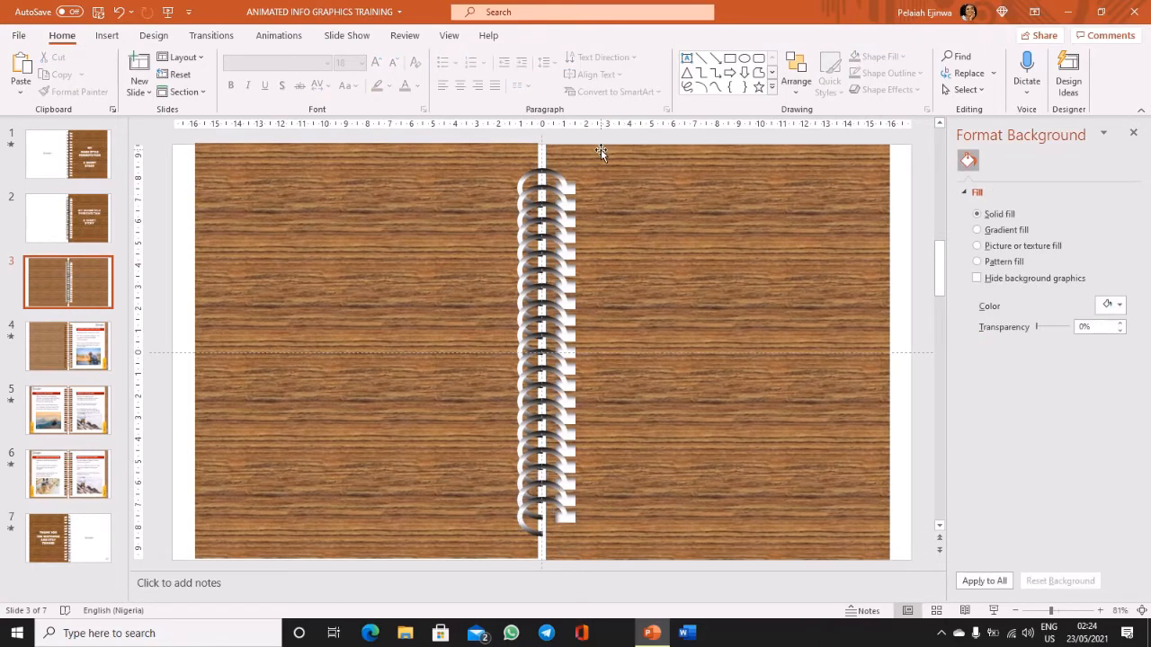
Fill all the small hole rectangles along the spine with a solid dark orange theme color
left_click_drag(606, 137, 540, 571)
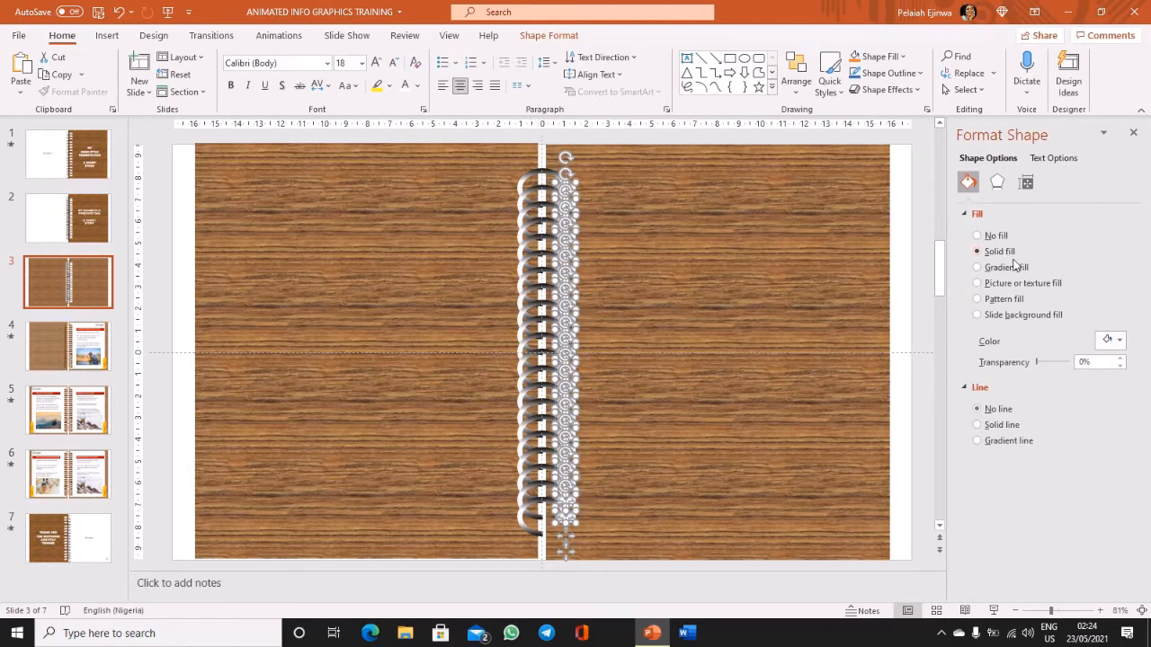
left_click(1107, 339)
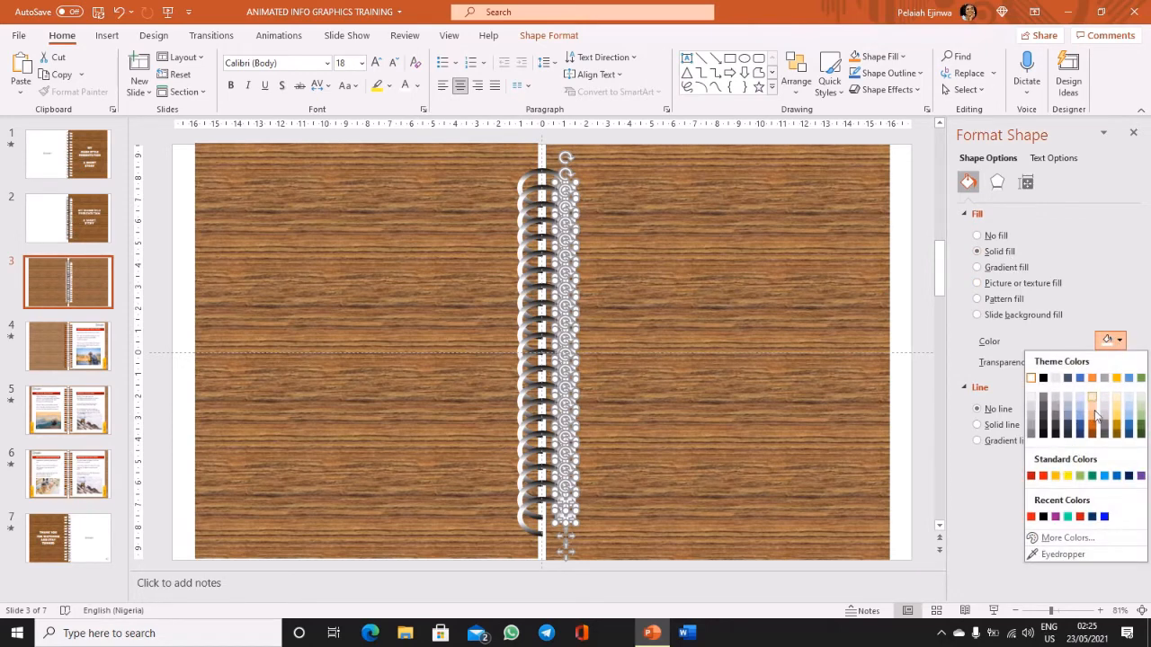
left_click(1091, 426)
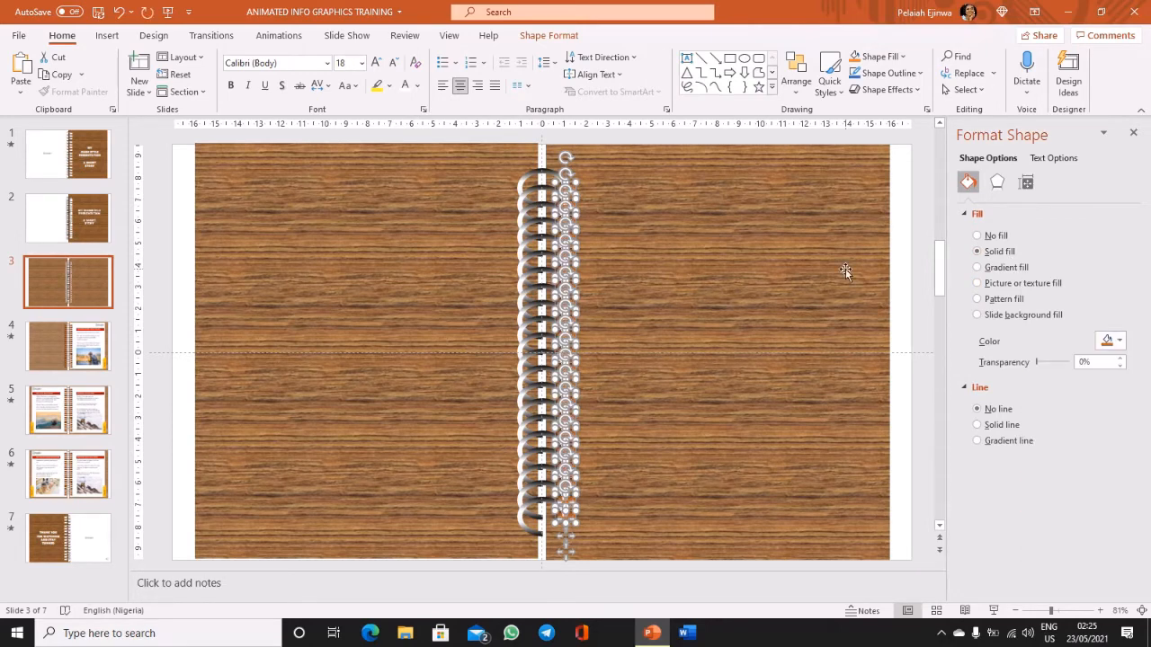
left_click(713, 139)
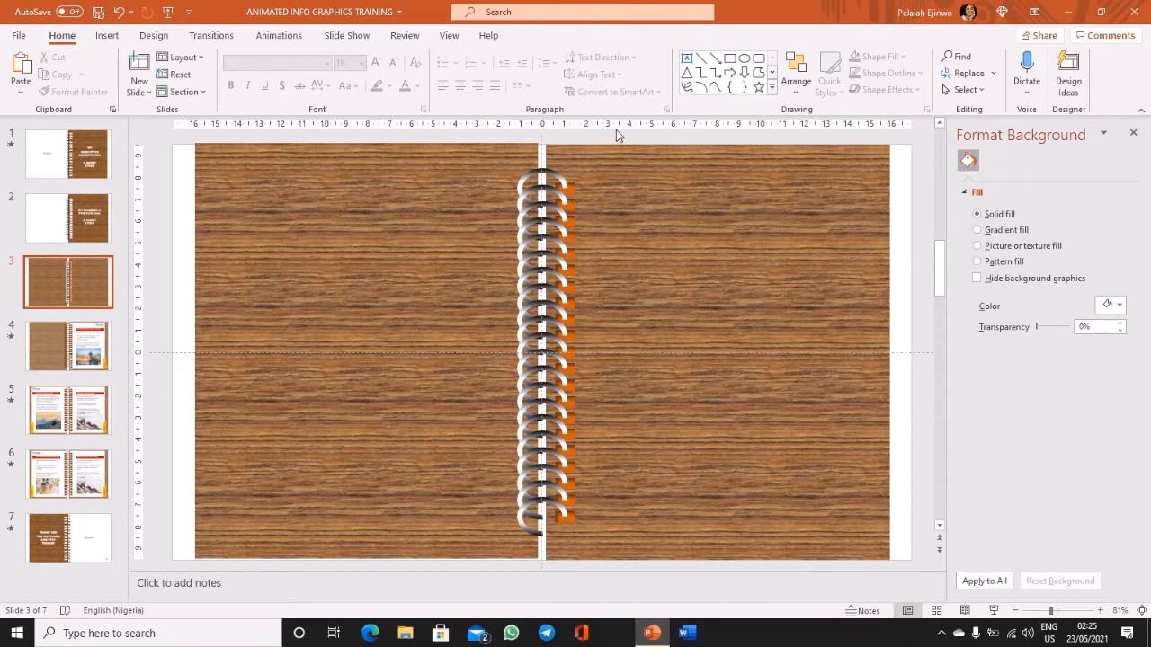
Recolor all the small hole rectangles along the spine with the darkest orange-brown theme shade
left_click_drag(611, 139, 537, 597)
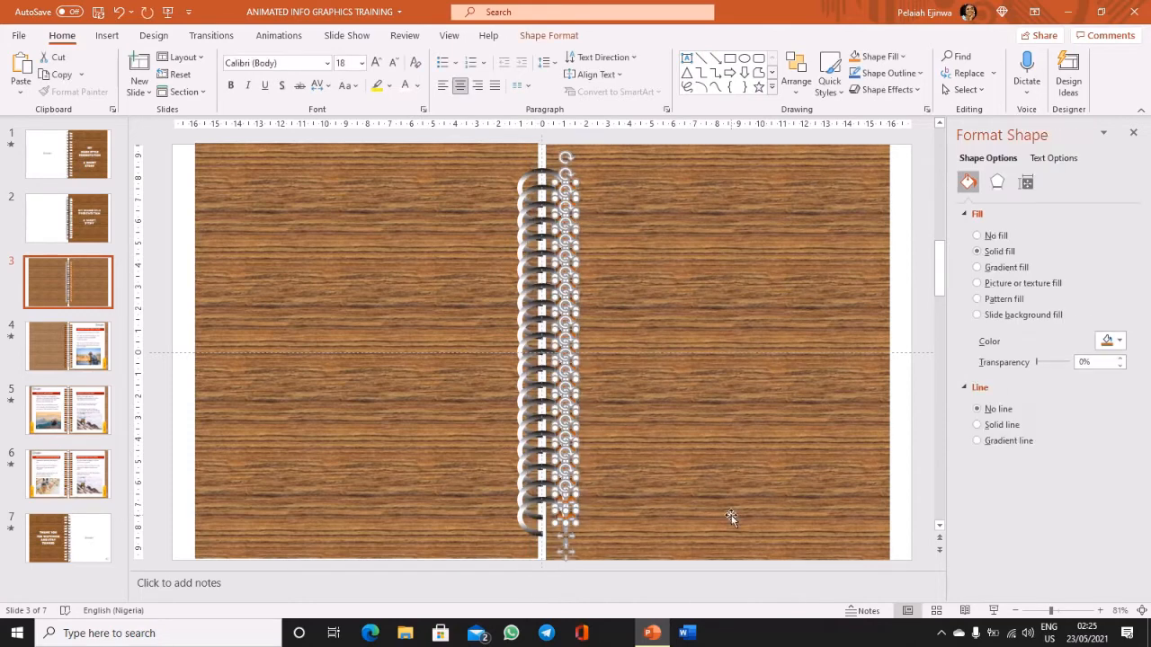
left_click(1120, 342)
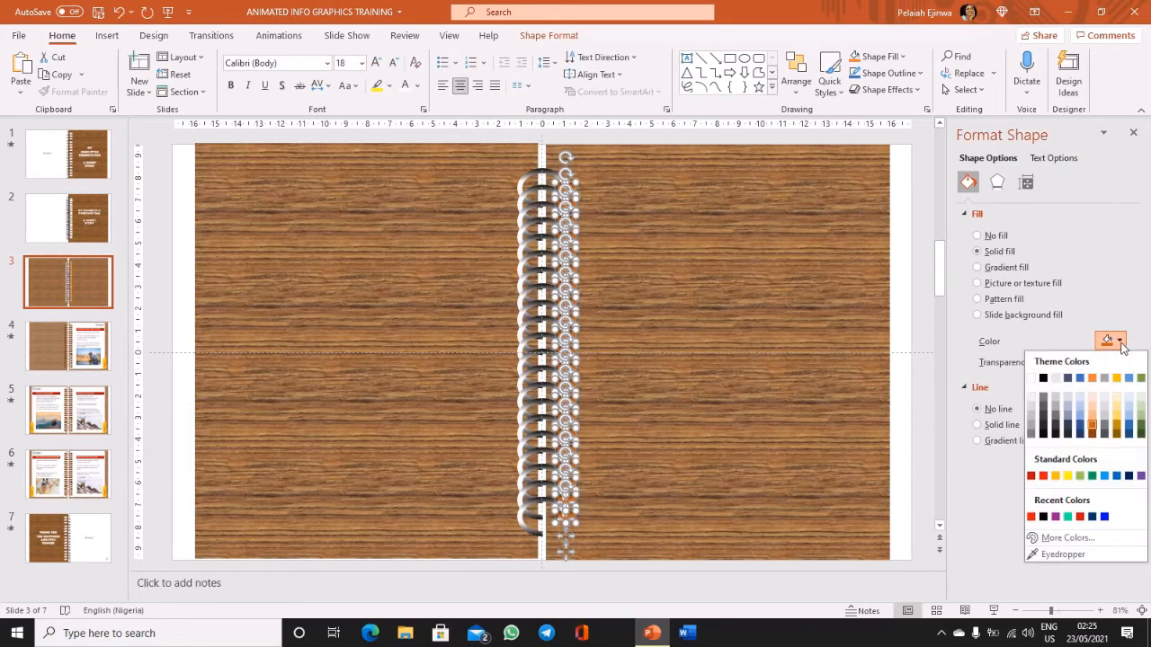
left_click(1096, 434)
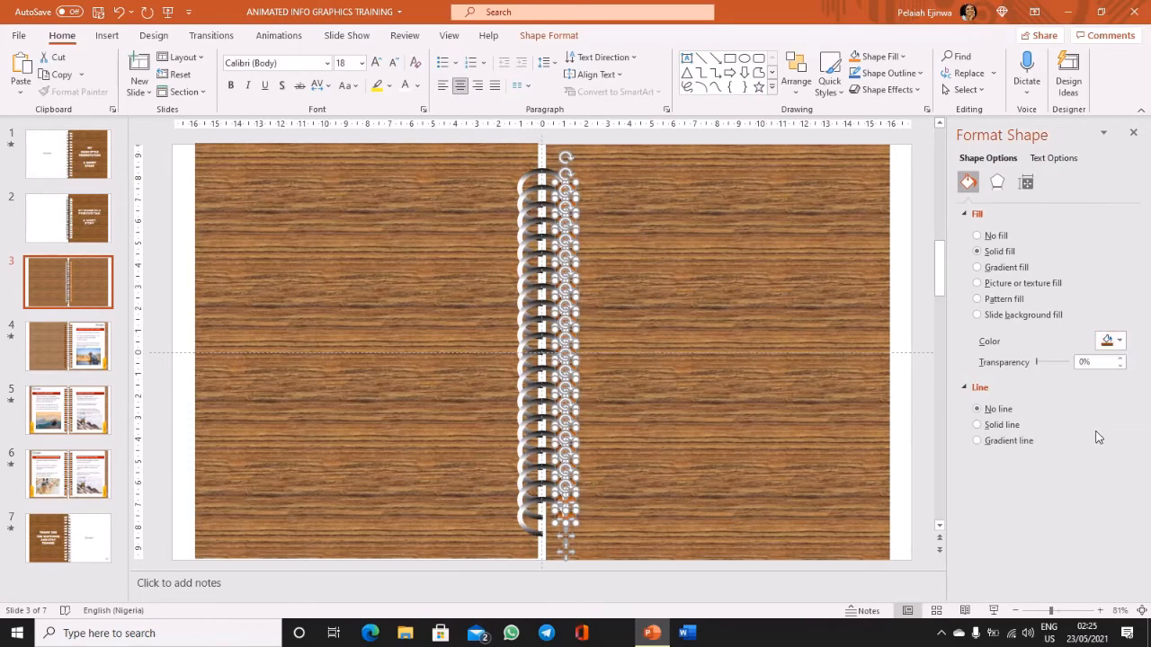
left_click(679, 140)
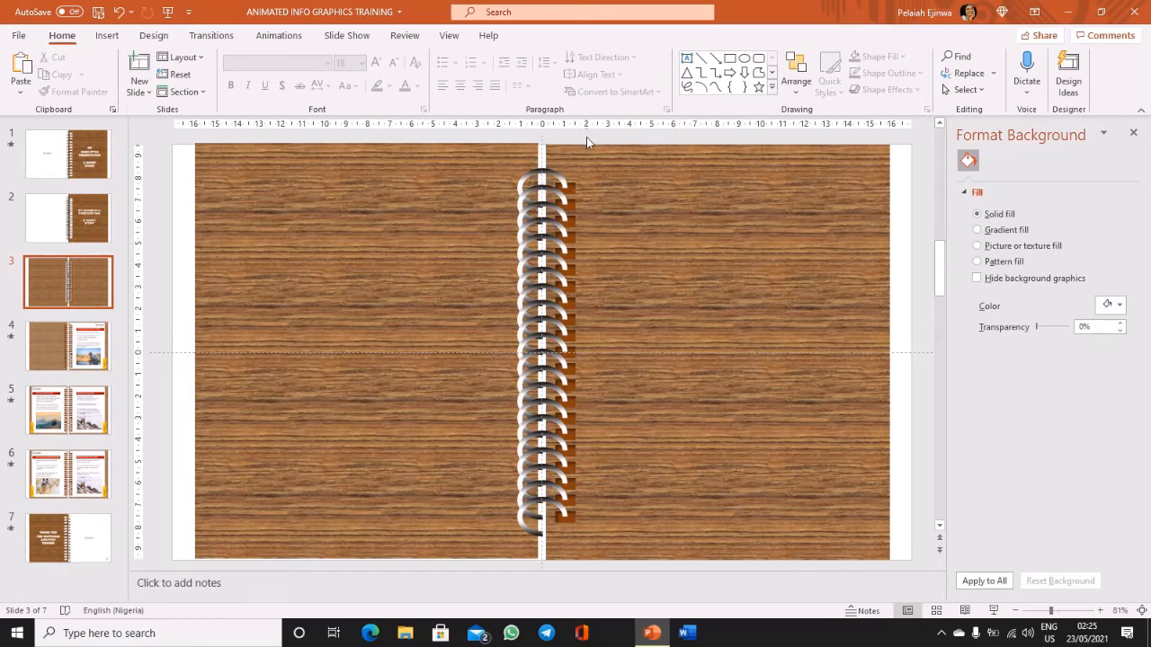
left_click_drag(582, 139, 532, 582)
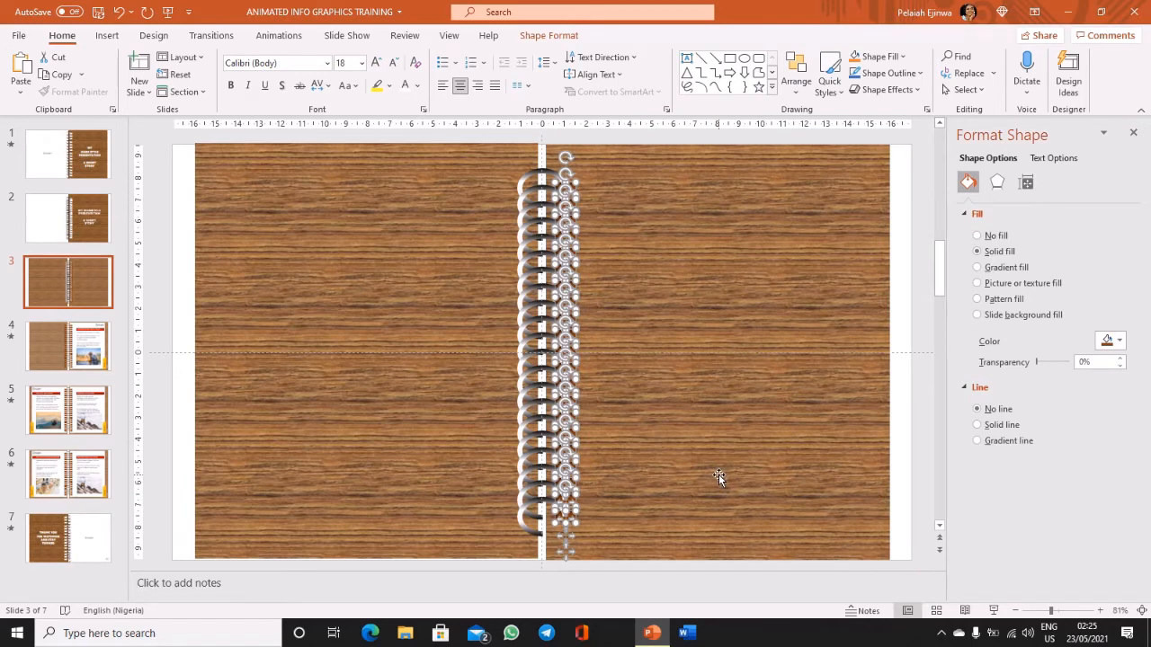
right_click(166, 176)
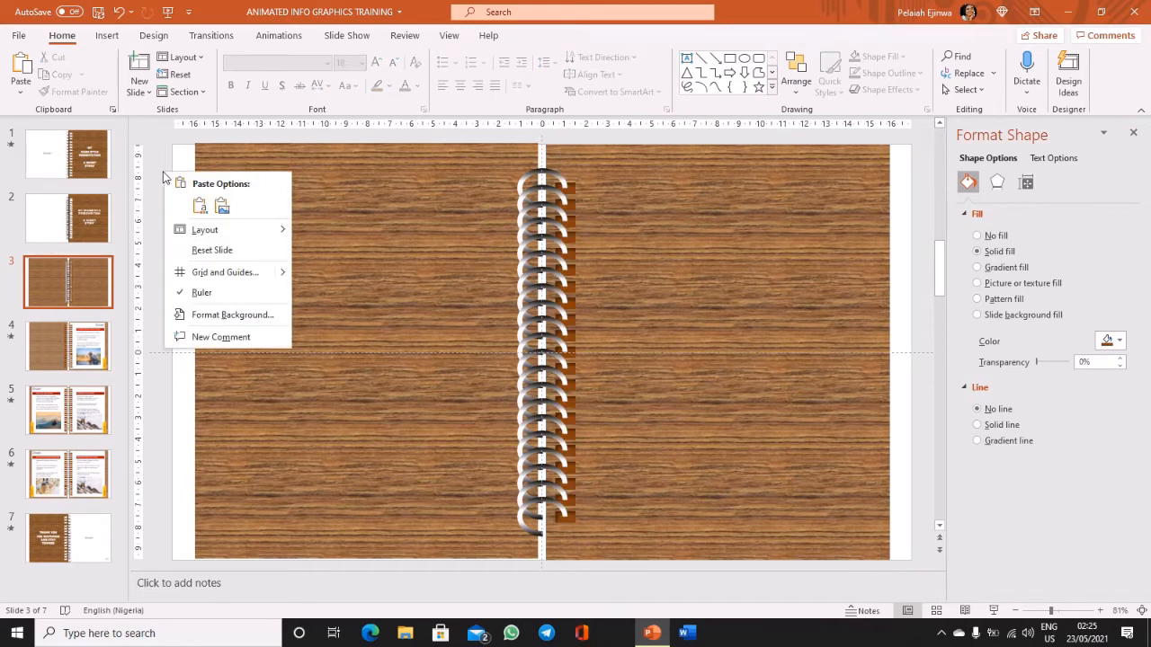
right_click(912, 163)
right_click(907, 136)
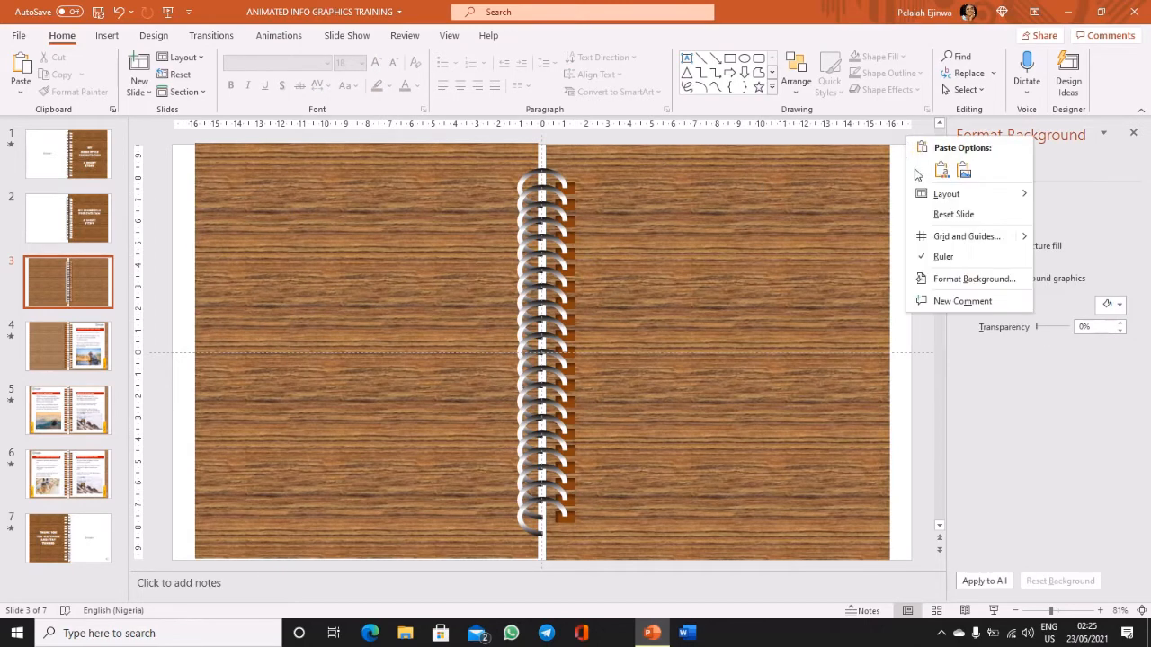
right_click(158, 180)
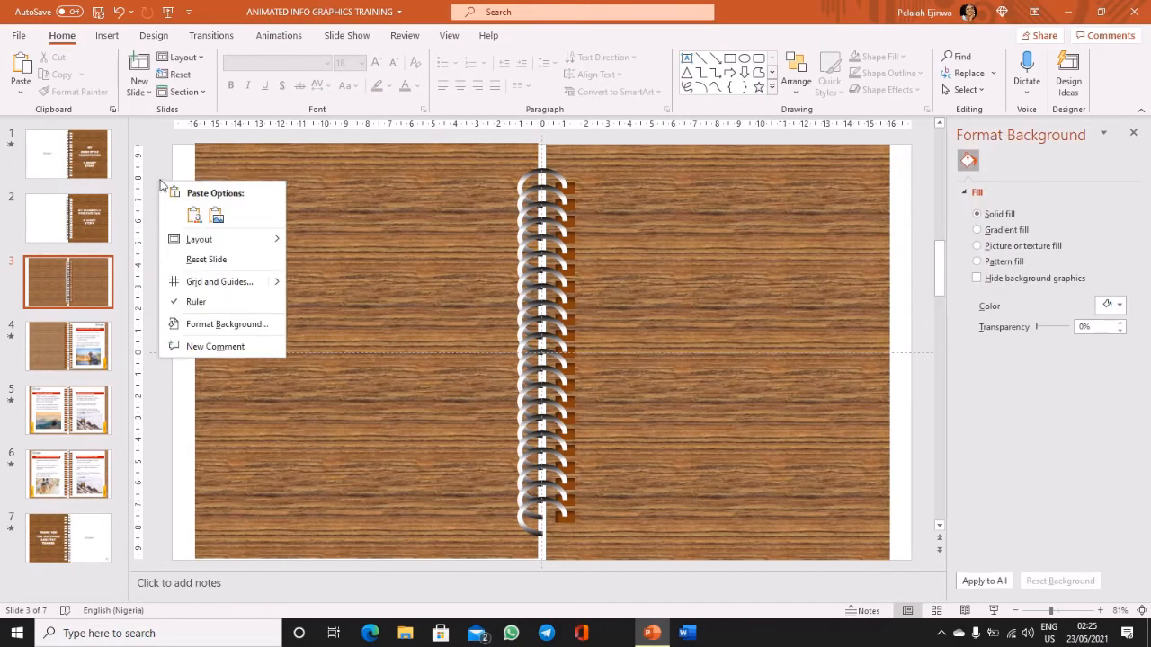
left_click(168, 174)
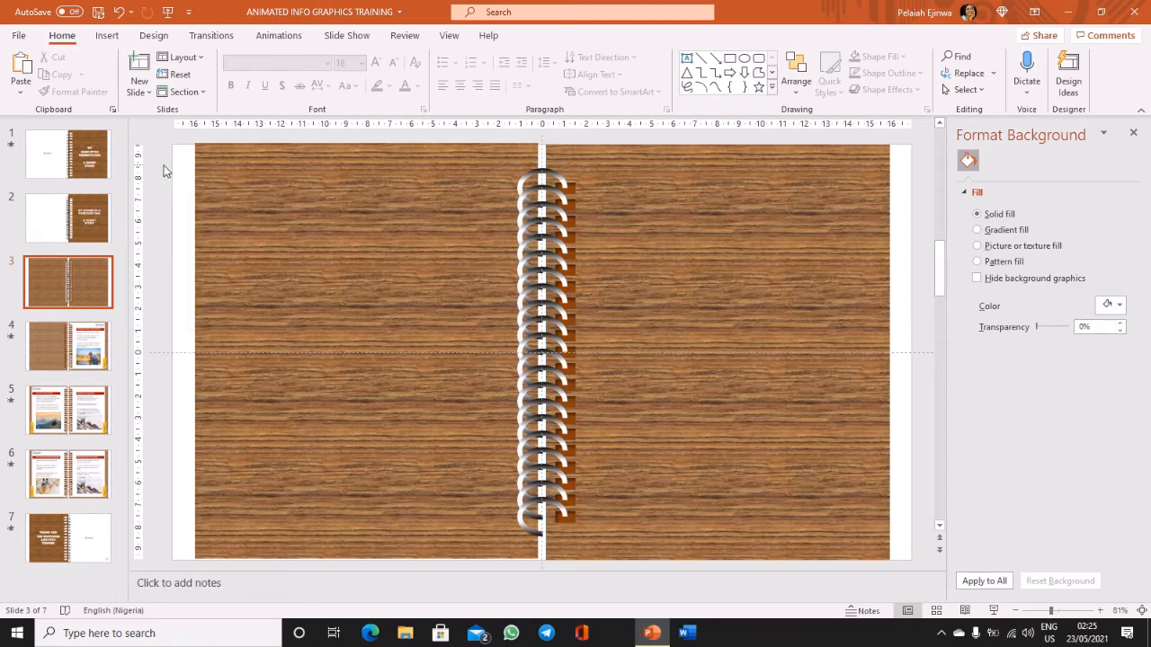
Delete all the binding rings and hole rectangles along the spine except the topmost pair
left_click_drag(163, 164, 351, 224)
left_click_drag(154, 551, 635, 189)
key("Delete")
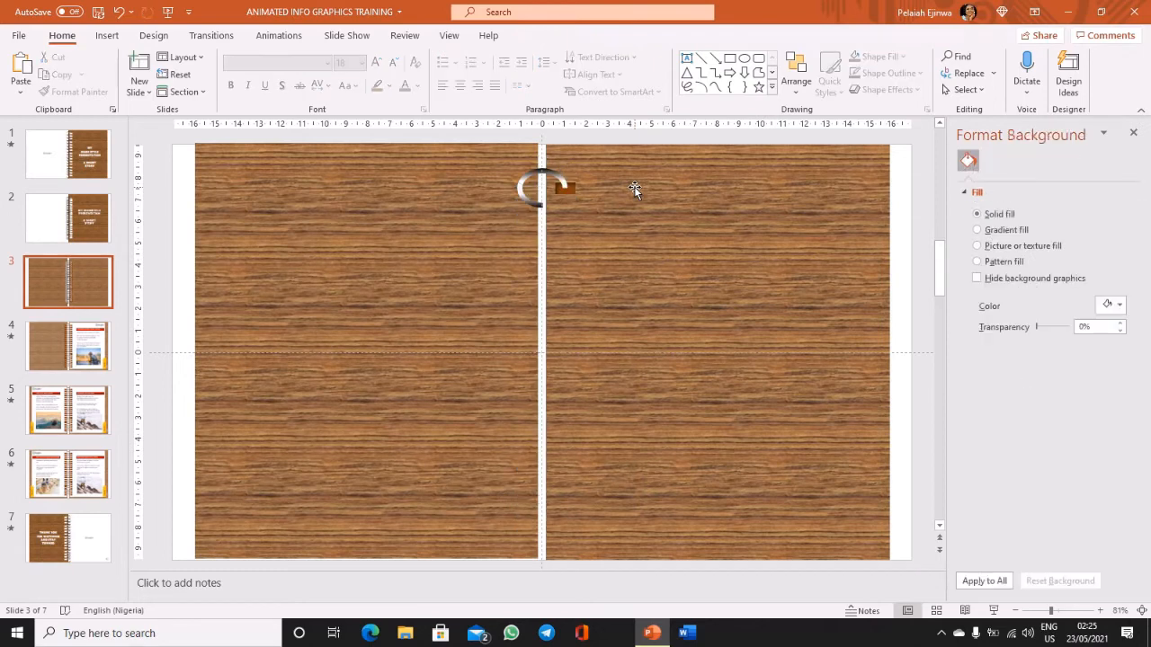
Shorten the remaining ring to a half arch over the spine gap, ending on the left cover
left_click(526, 196)
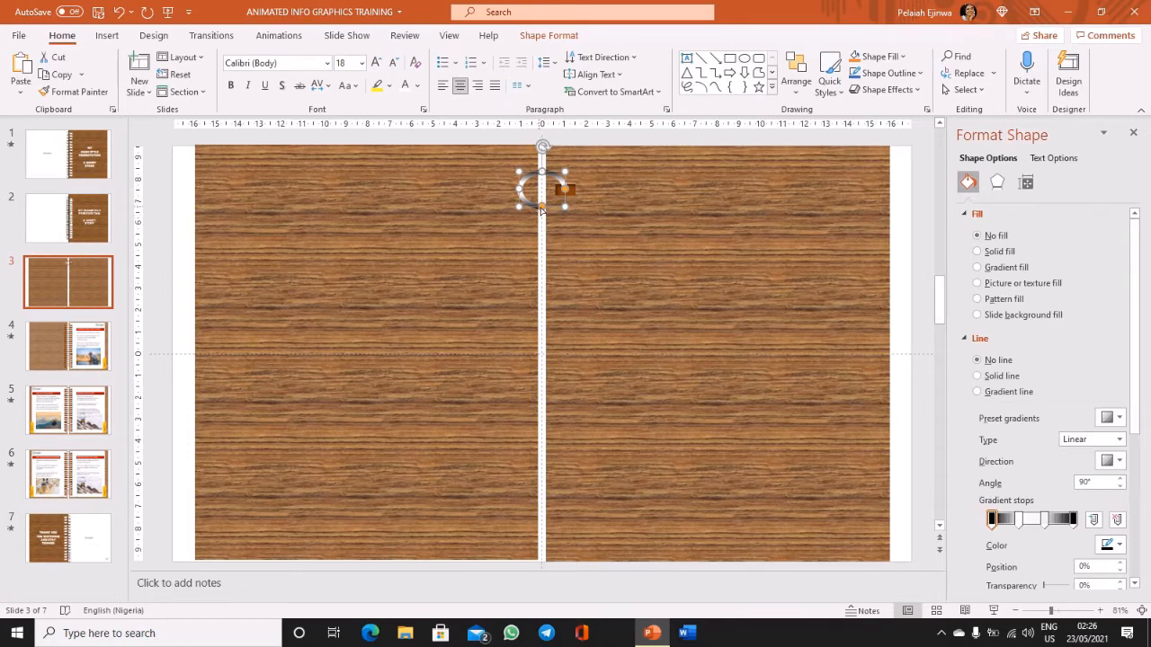
left_click_drag(542, 209, 520, 191)
left_click(569, 187)
left_click(566, 195)
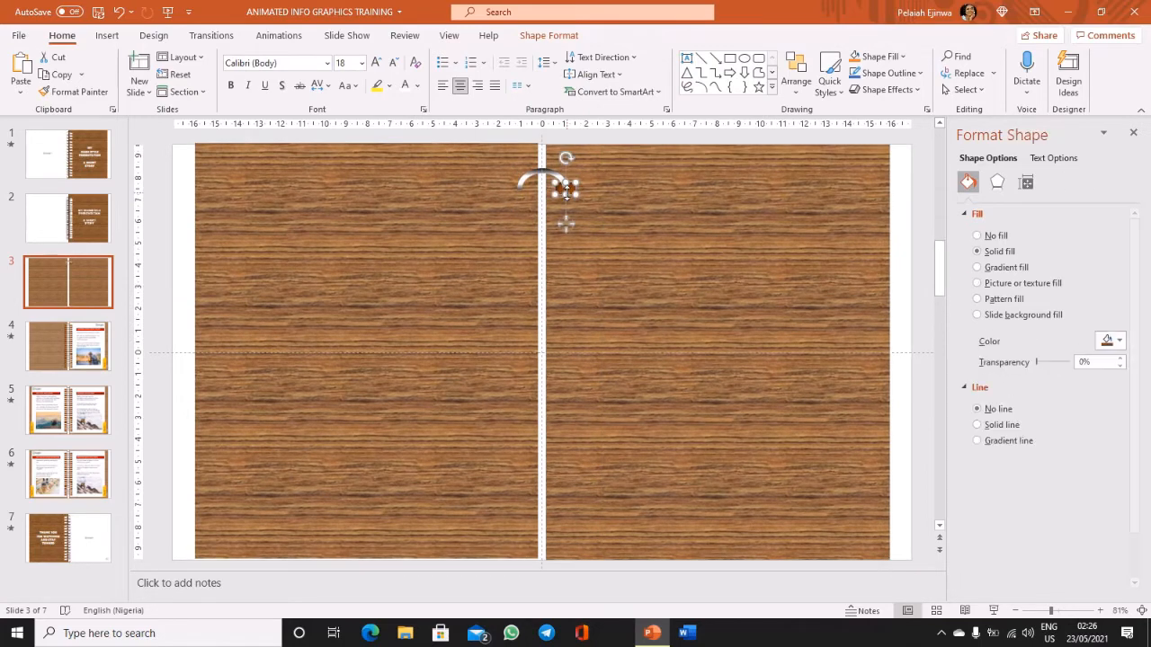
left_click(640, 192)
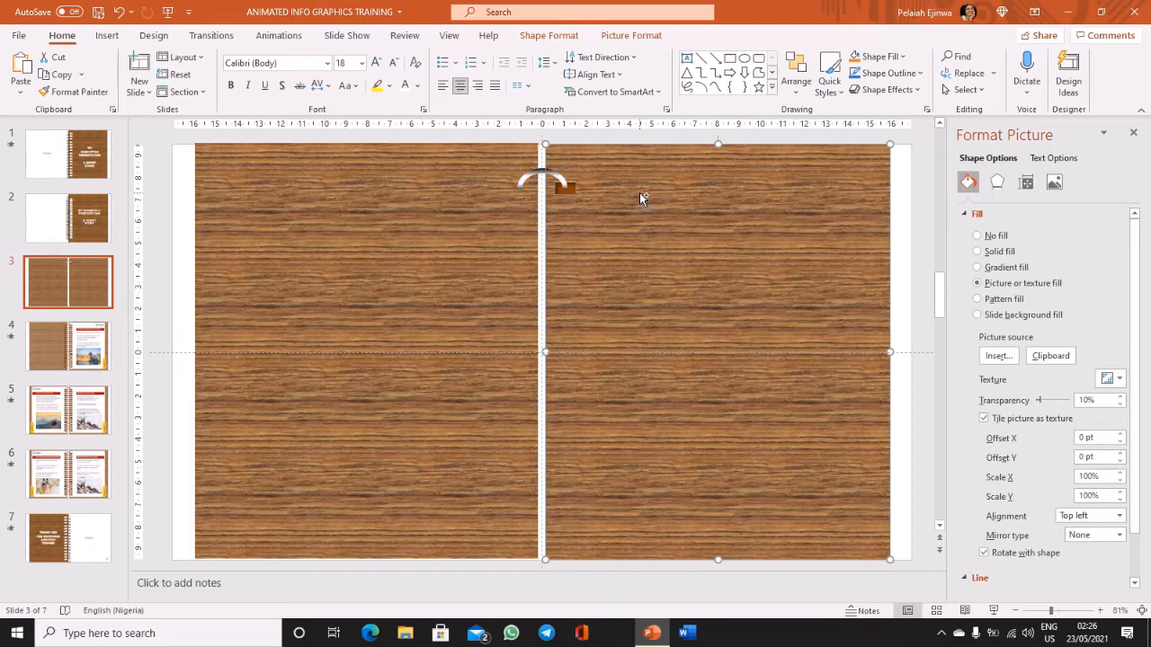
key("ctrl+d")
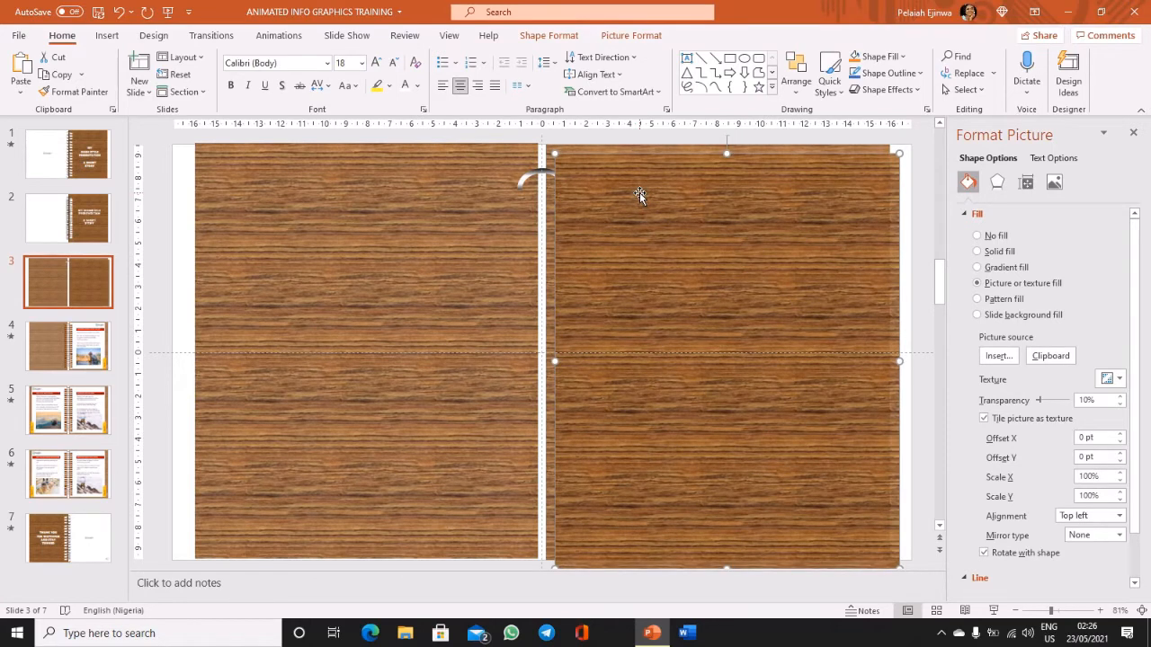
key("Delete")
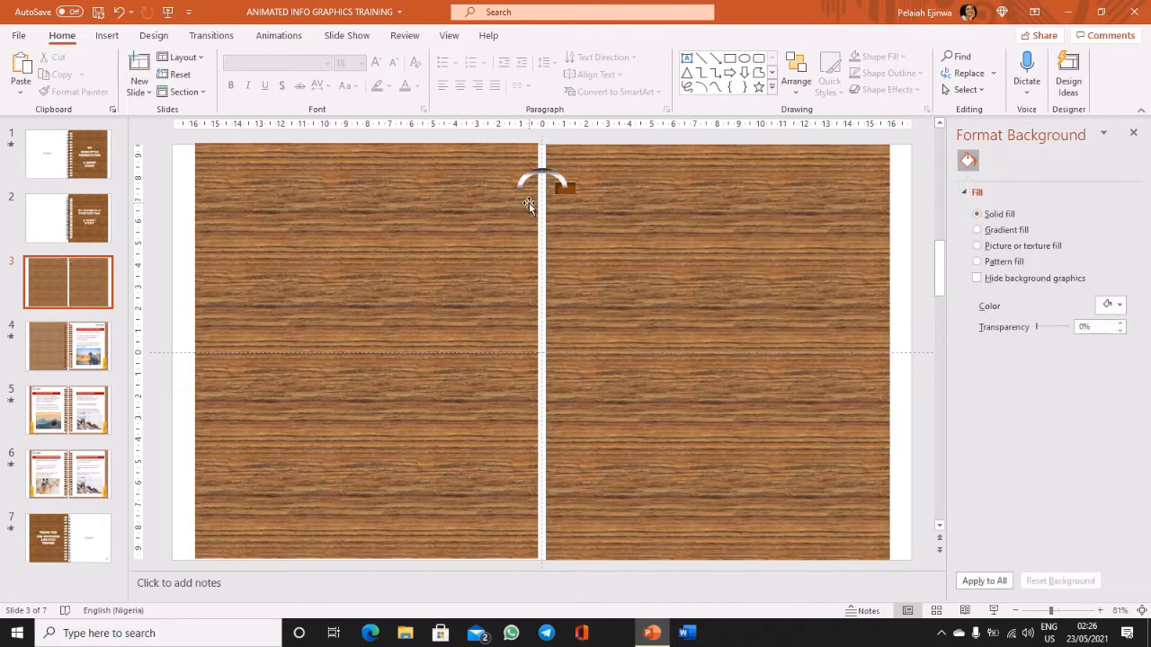